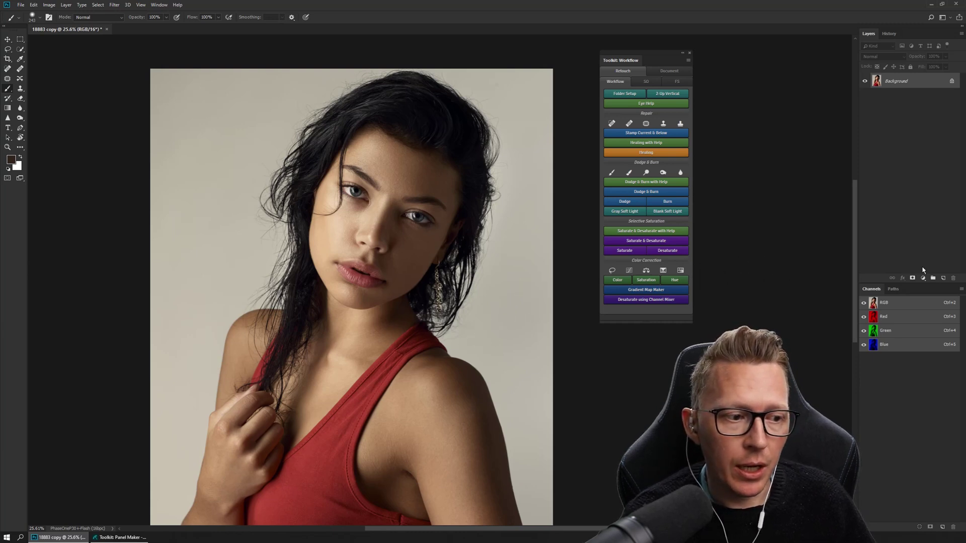
- Add a new empty layer and set the foreground colour to cyan
{"action": "left_click", "coordinate": [943, 279]}
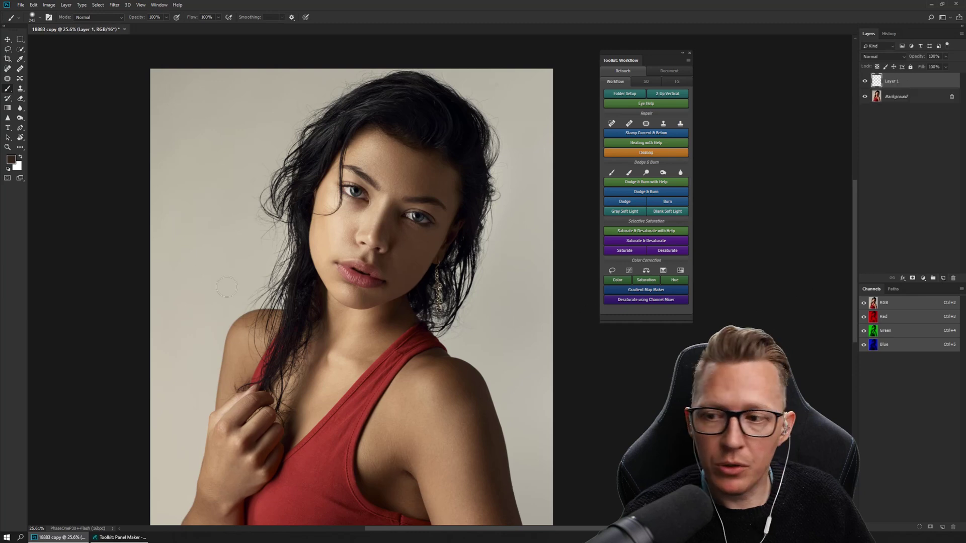
{"action": "left_click", "coordinate": [14, 163]}
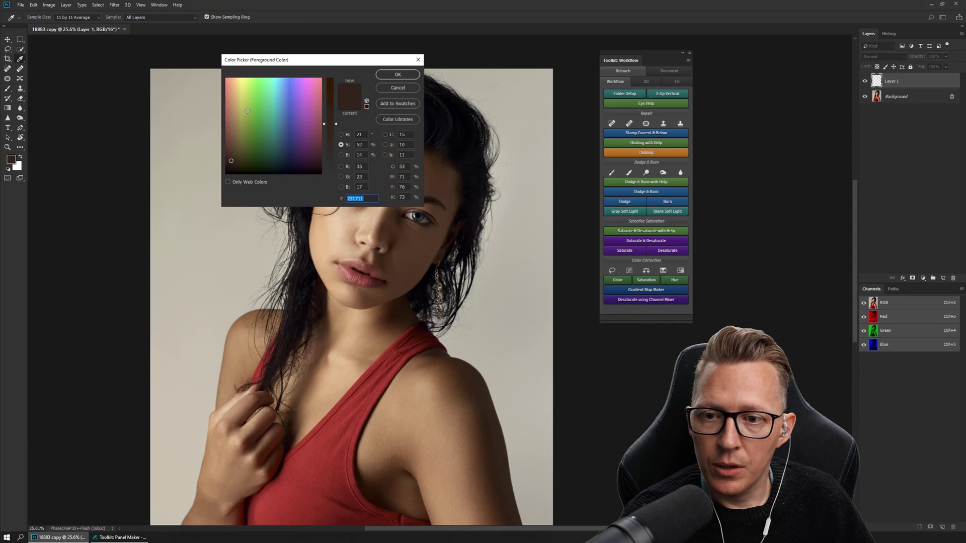
{"action": "left_click", "coordinate": [242, 102]}
{"action": "mouse_move", "coordinate": [242, 103]}
{"action": "left_mouse_down"}
{"action": "mouse_move", "coordinate": [287, 96]}
{"action": "mouse_move", "coordinate": [275, 95]}
{"action": "left_mouse_up"}
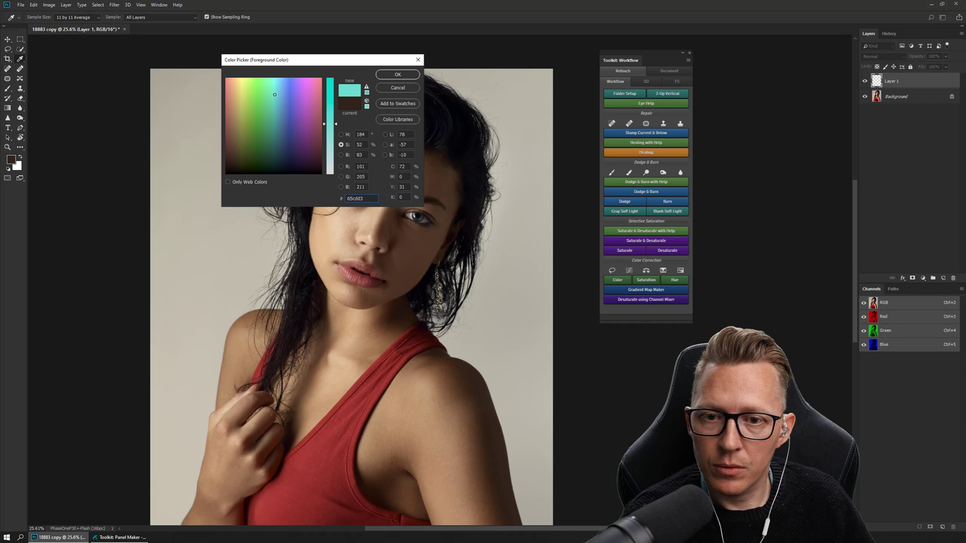
{"action": "left_click", "coordinate": [397, 74]}
- Brush a cyan dab on the forehead and set Layer 1's blend mode to Color
{"action": "key", "text": "b"}
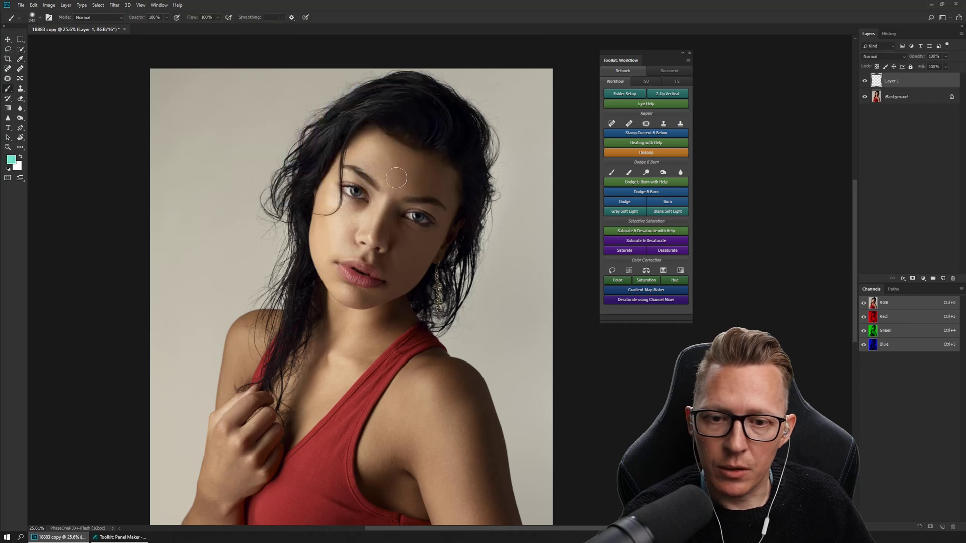
{"action": "left_click", "coordinate": [395, 185]}
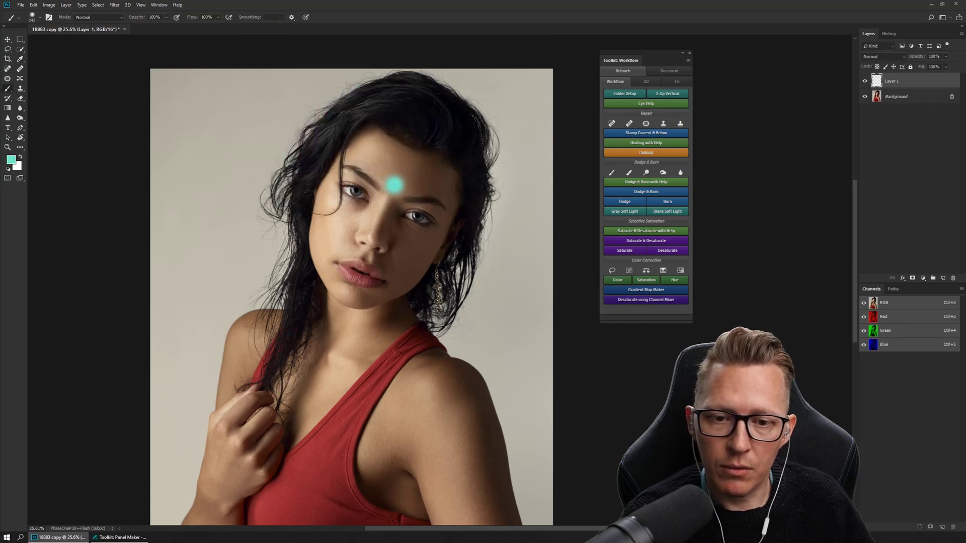
{"action": "left_click", "coordinate": [900, 58]}
{"action": "left_click", "coordinate": [873, 257]}
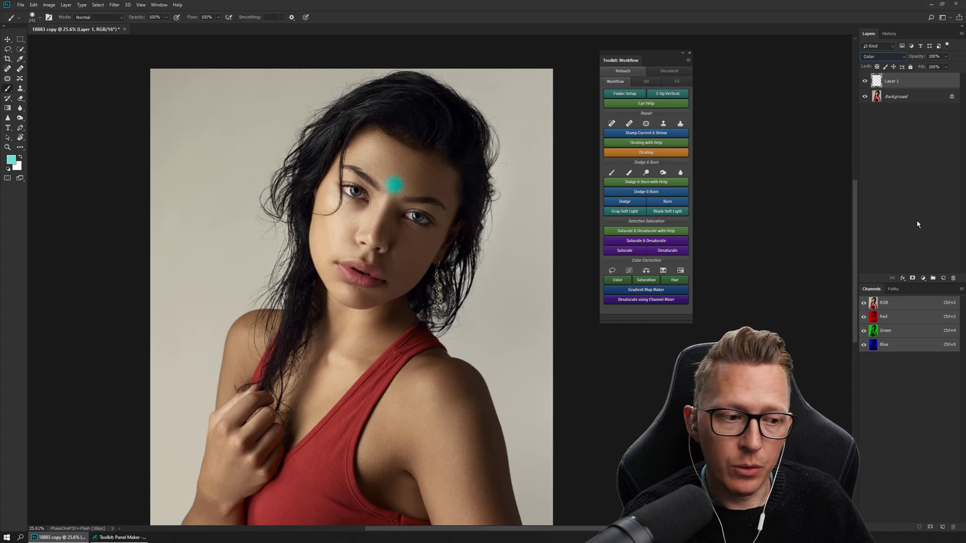
- Add a Gradient Map adjustment layer and lower its opacity to 0%
{"action": "left_click", "coordinate": [922, 280]}
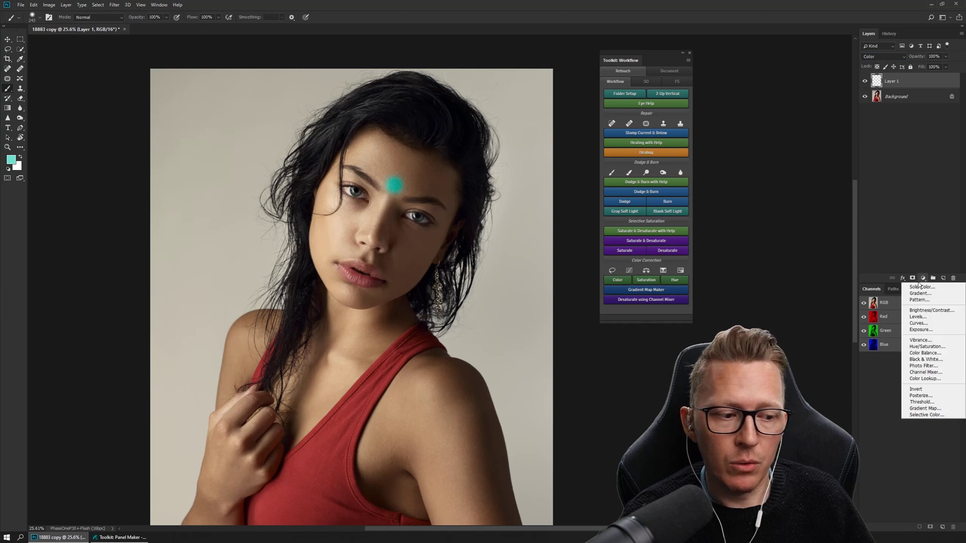
{"action": "left_click", "coordinate": [925, 409]}
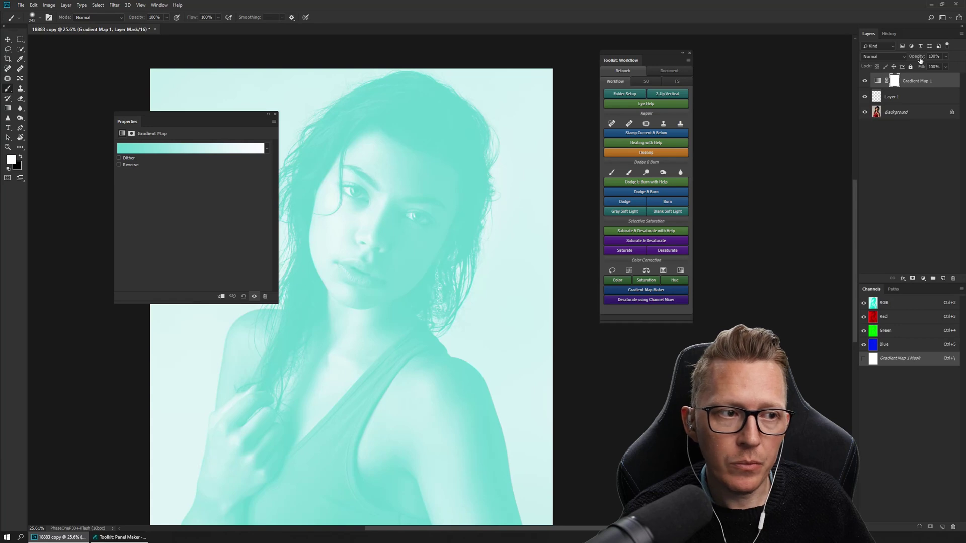
{"action": "left_click_drag", "start_coordinate": [920, 59], "coordinate": [790, 67]}
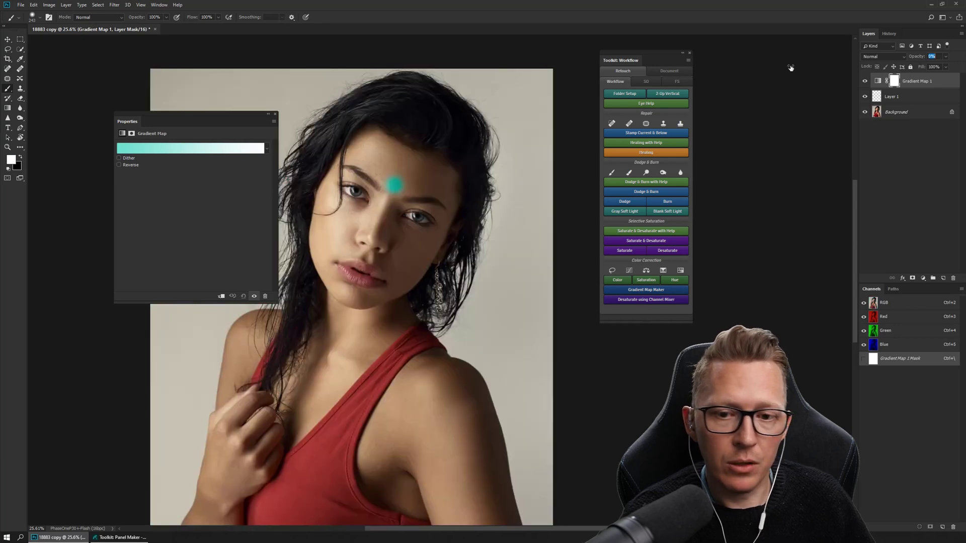
- Move the gradient's teal stop to location 9 in the Gradient Editor and accept it
{"action": "left_click", "coordinate": [158, 150]}
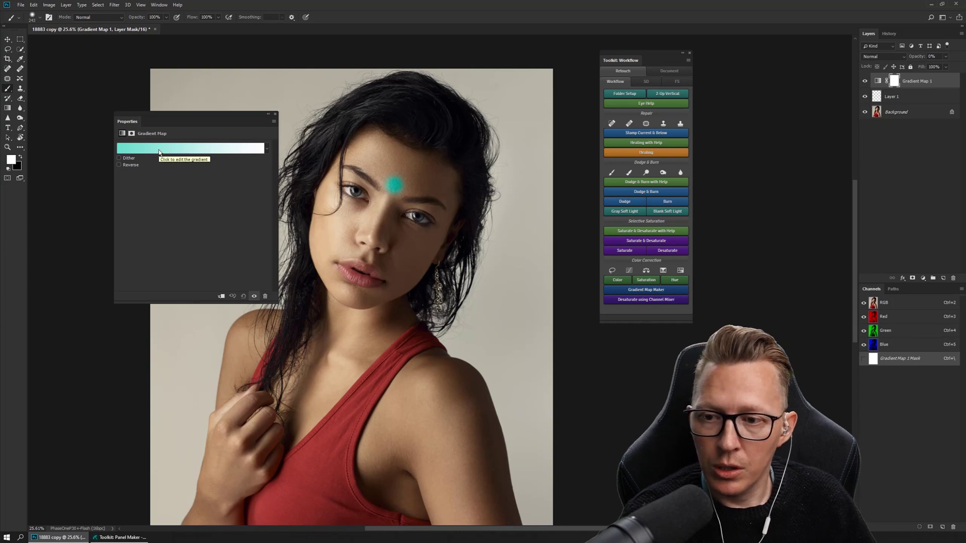
{"action": "left_click_drag", "start_coordinate": [163, 137], "coordinate": [136, 88]}
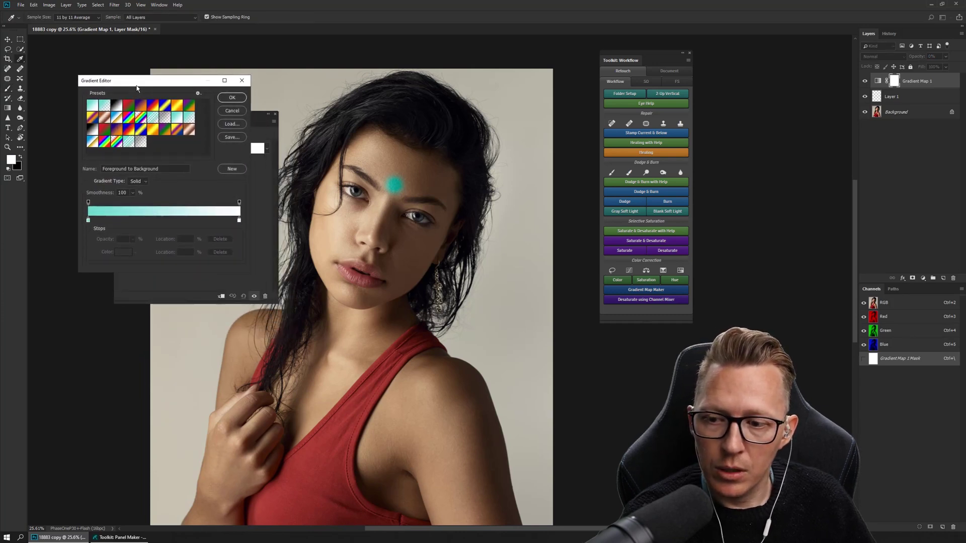
{"action": "left_click", "coordinate": [88, 221]}
{"action": "left_click_drag", "start_coordinate": [89, 224], "coordinate": [103, 226]}
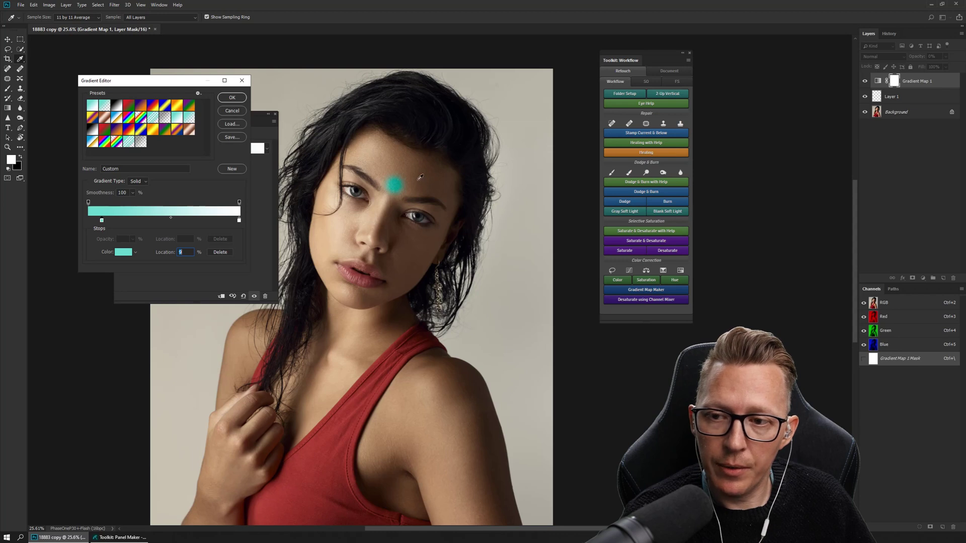
{"action": "left_click", "coordinate": [232, 111]}
- Close Properties, hide Gradient Map 1, and bring up the foreground Color Picker
{"action": "left_click", "coordinate": [275, 114]}
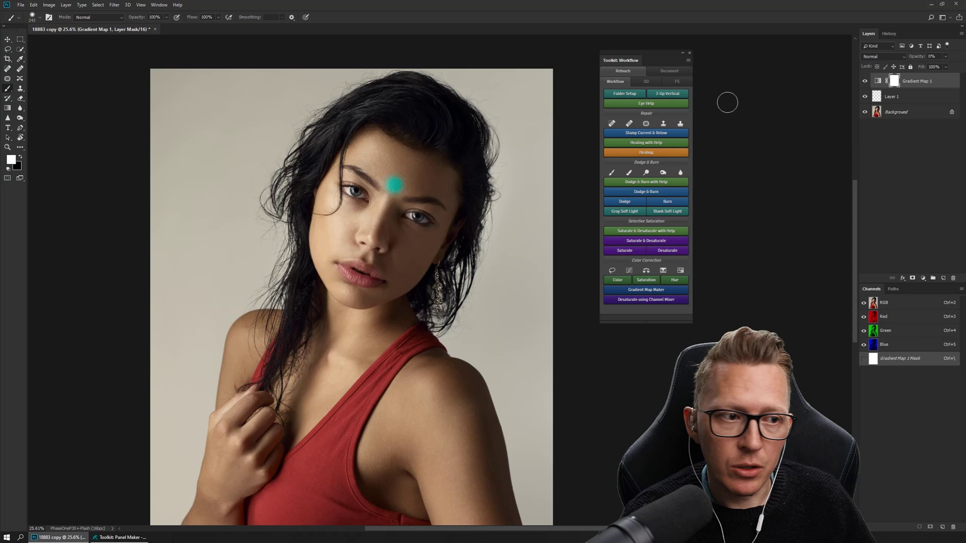
{"action": "left_click", "coordinate": [865, 81]}
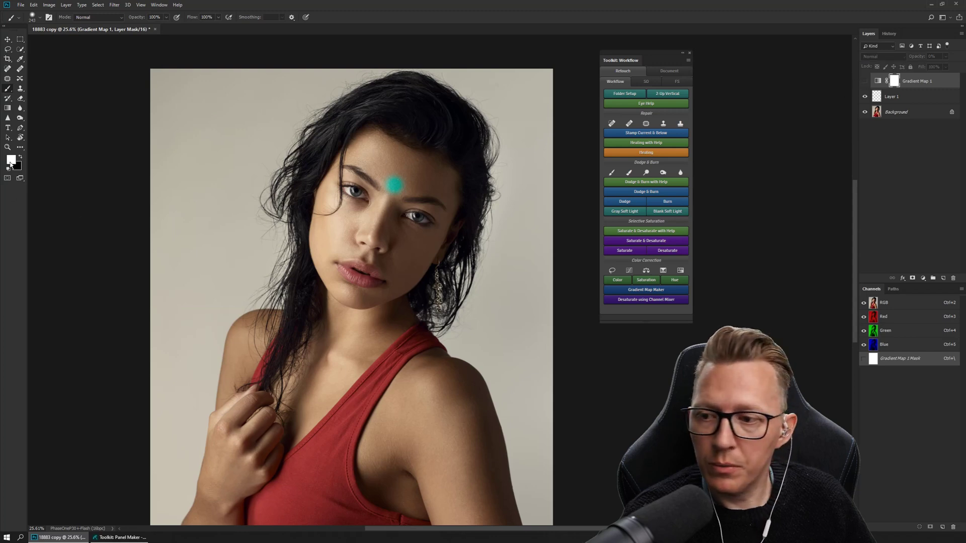
{"action": "left_click", "coordinate": [10, 160]}
{"action": "left_click_drag", "start_coordinate": [342, 64], "coordinate": [181, 73]}
- Switch the Color Picker field between brightness, hue and saturation views
{"action": "left_click", "coordinate": [179, 164]}
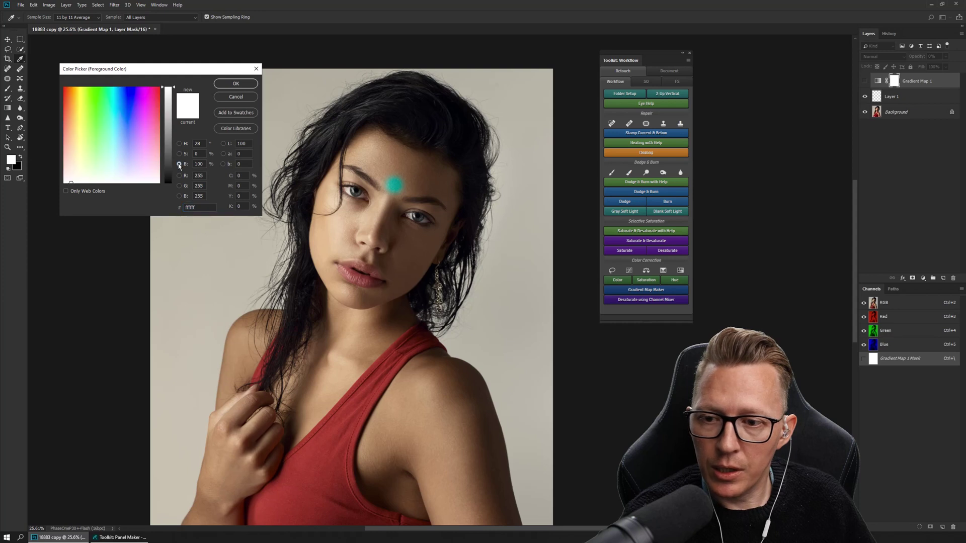
{"action": "left_click", "coordinate": [180, 154]}
{"action": "left_click", "coordinate": [179, 144]}
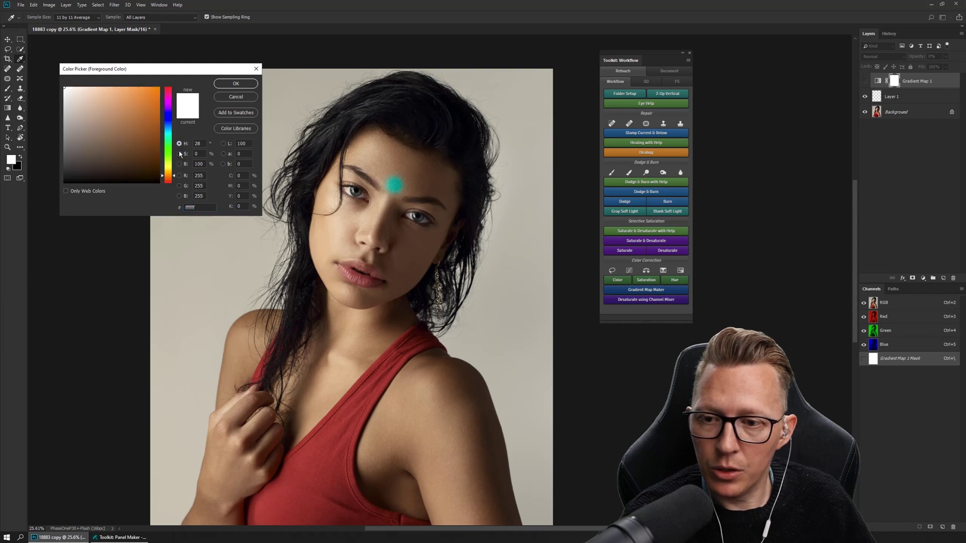
{"action": "left_click", "coordinate": [179, 154]}
{"action": "left_click", "coordinate": [179, 144]}
{"action": "left_click", "coordinate": [180, 154]}
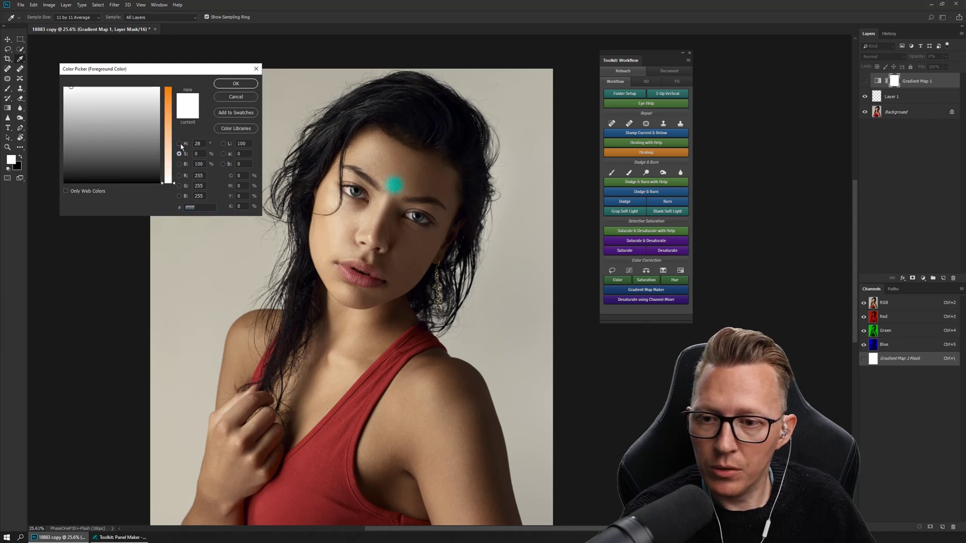
{"action": "left_click", "coordinate": [179, 144]}
{"action": "left_click", "coordinate": [180, 154]}
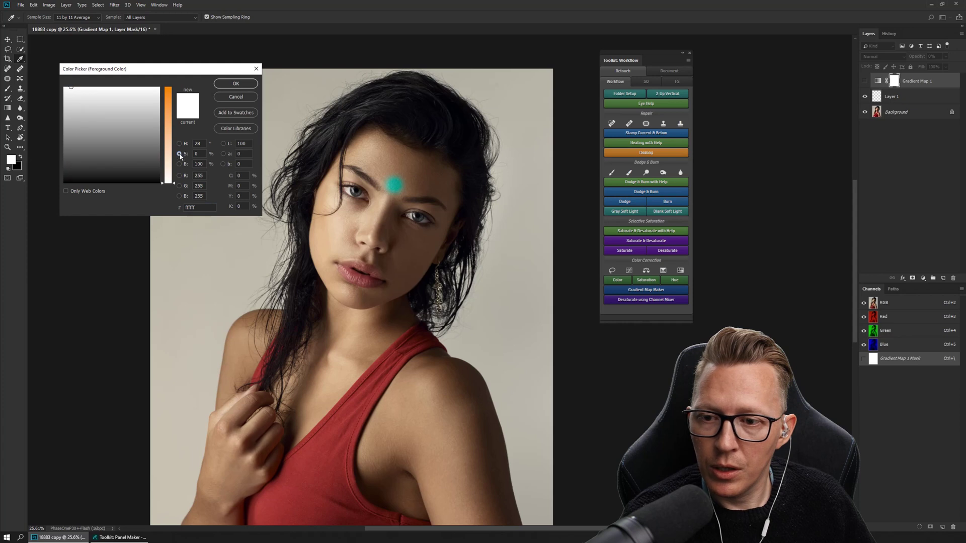
- Try hue 0, cancel the Color Picker, and make the Background layer active
{"action": "left_click", "coordinate": [437, 173]}
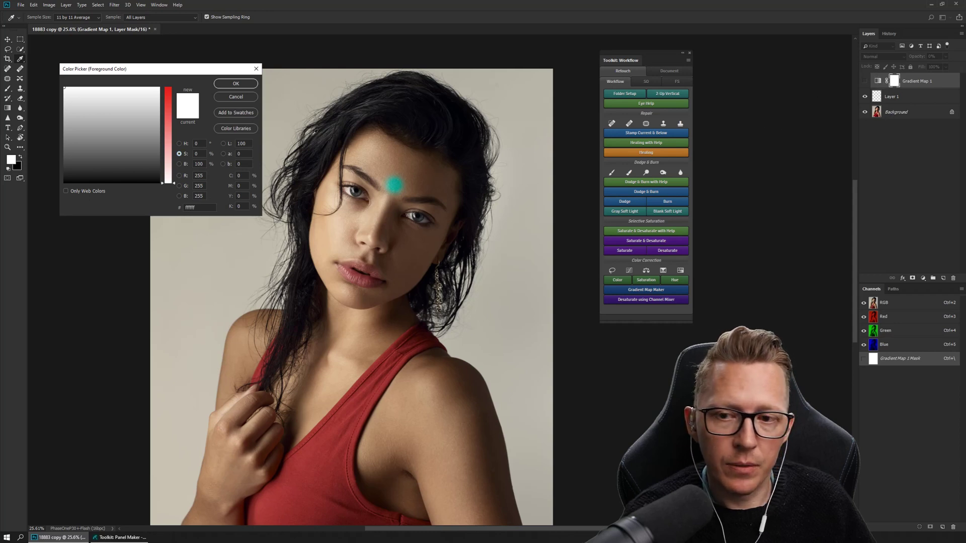
{"action": "left_click", "coordinate": [235, 97]}
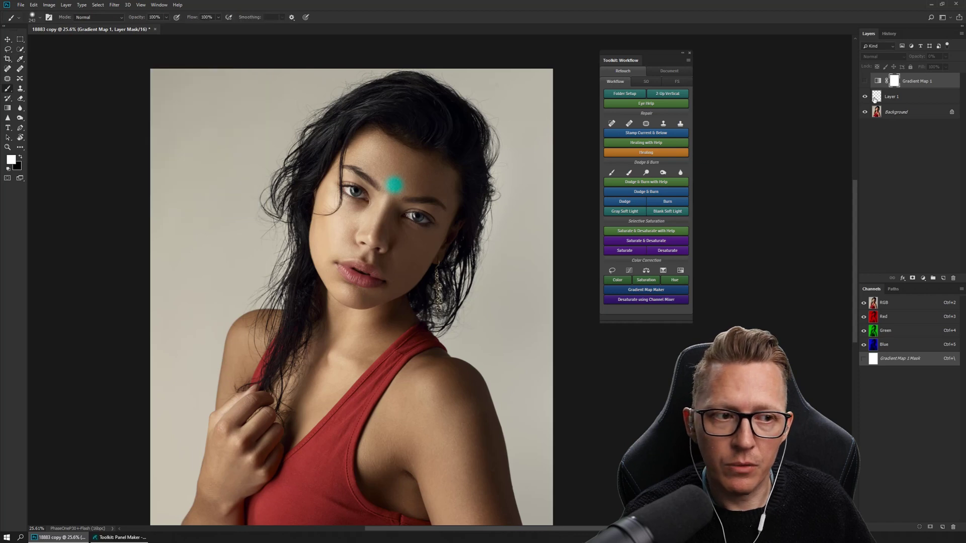
{"action": "left_click", "coordinate": [881, 100]}
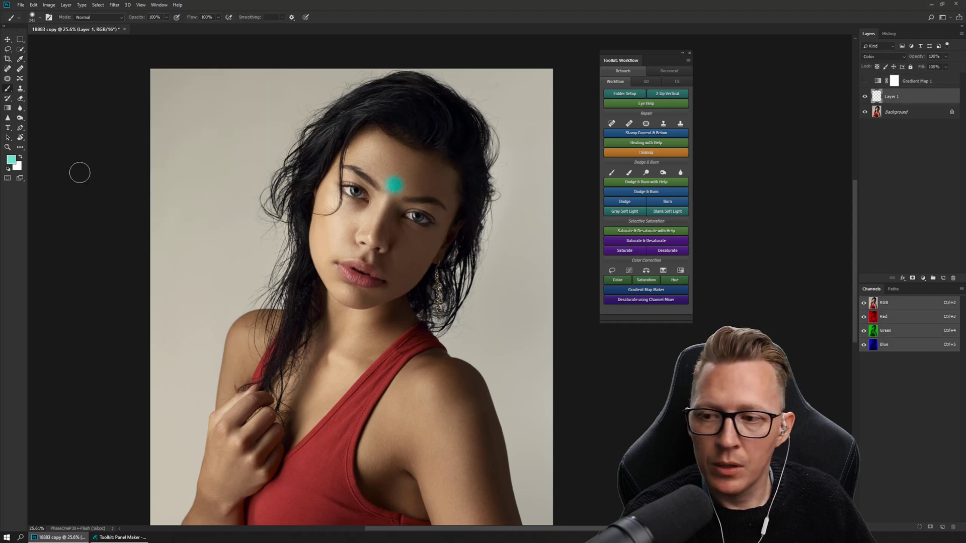
{"action": "left_click", "coordinate": [906, 112]}
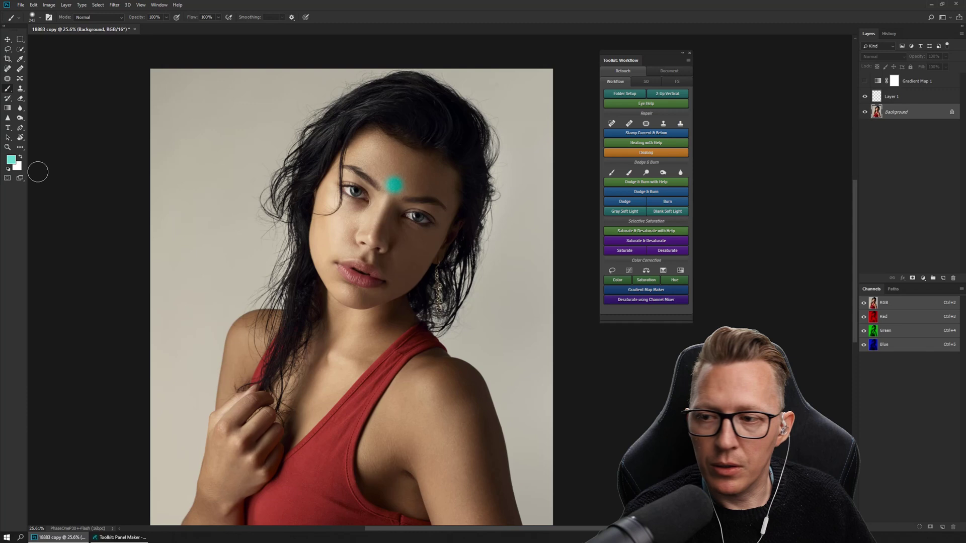
- Open the foreground Color Picker, currently showing teal H 184°, S 52%, B 83%
{"action": "left_click", "coordinate": [11, 160]}
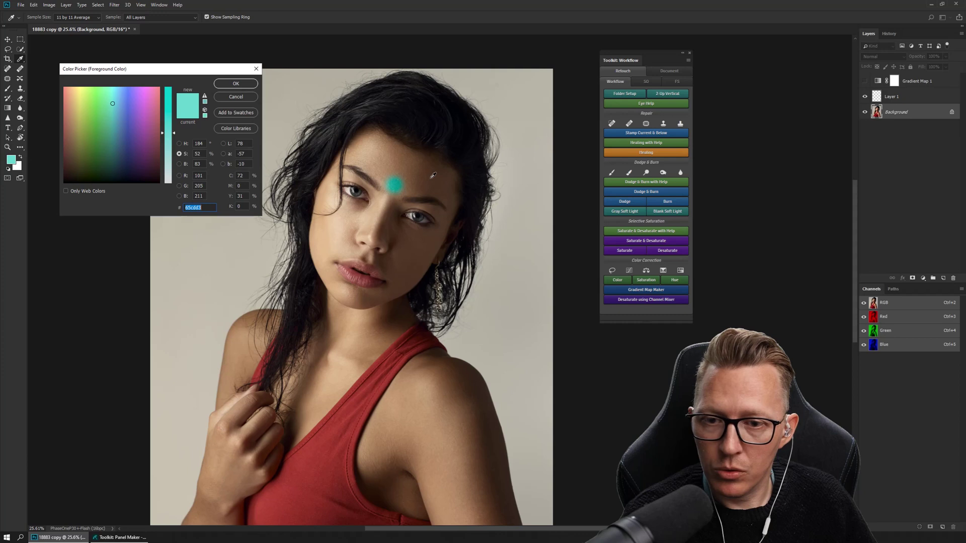
- Eyedrop the hair's dark brown (RGB 54, 33, 20) as the foreground colour
{"action": "left_click", "coordinate": [436, 180]}
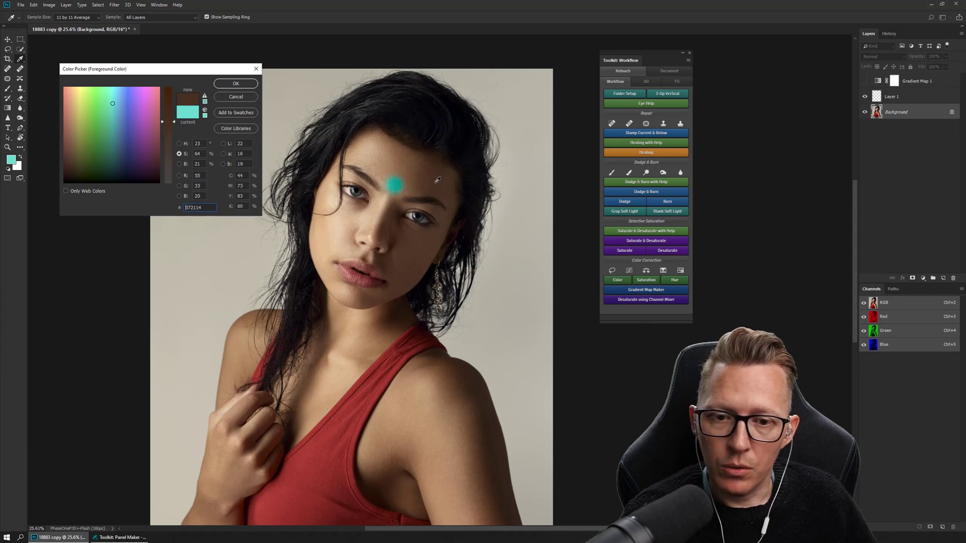
{"action": "left_click_drag", "start_coordinate": [436, 180], "coordinate": [434, 187]}
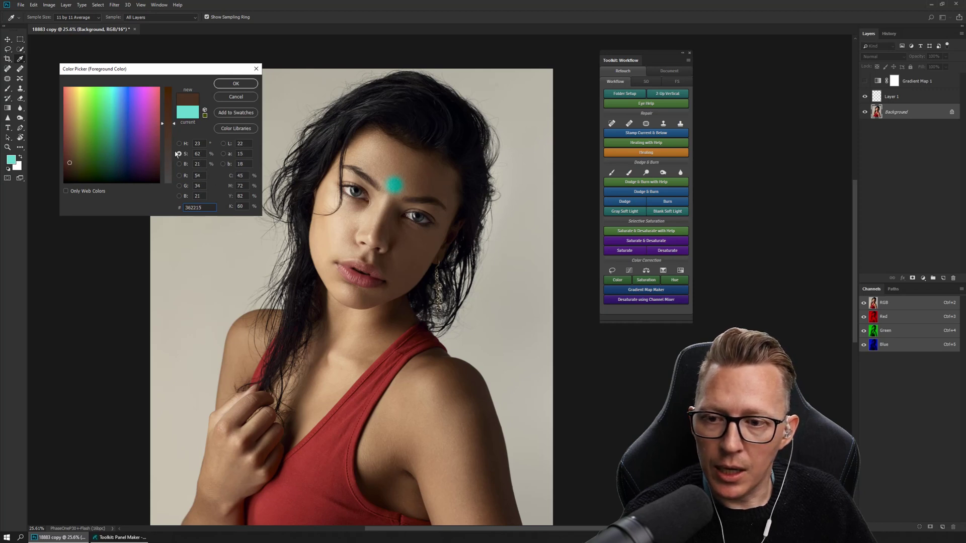
{"action": "left_click_drag", "start_coordinate": [441, 182], "coordinate": [399, 161]}
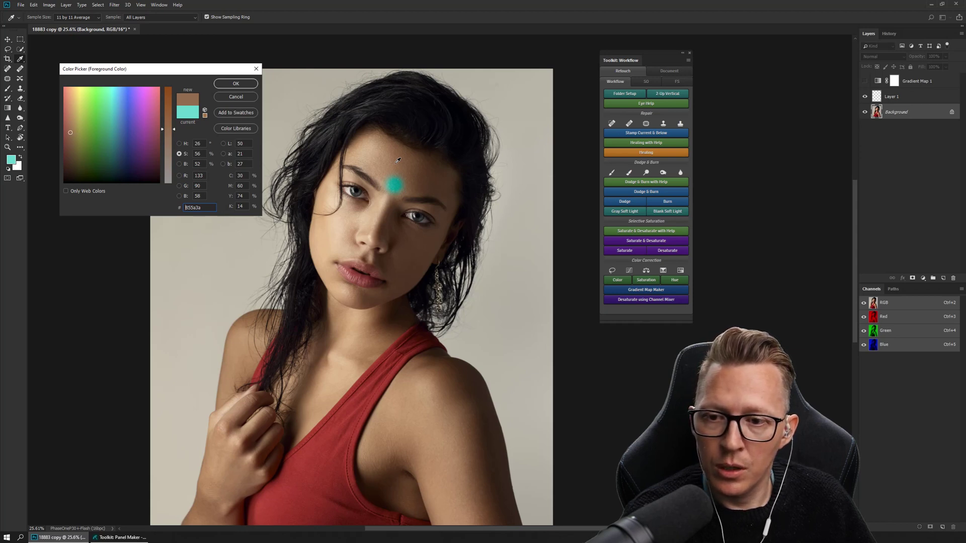
{"action": "left_click_drag", "start_coordinate": [397, 160], "coordinate": [443, 176]}
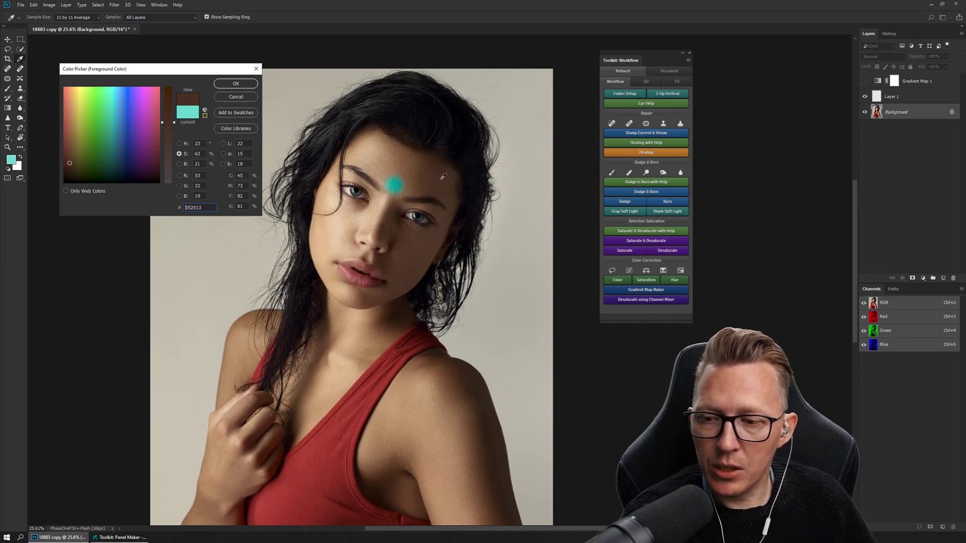
{"action": "left_click_drag", "start_coordinate": [443, 177], "coordinate": [442, 177]}
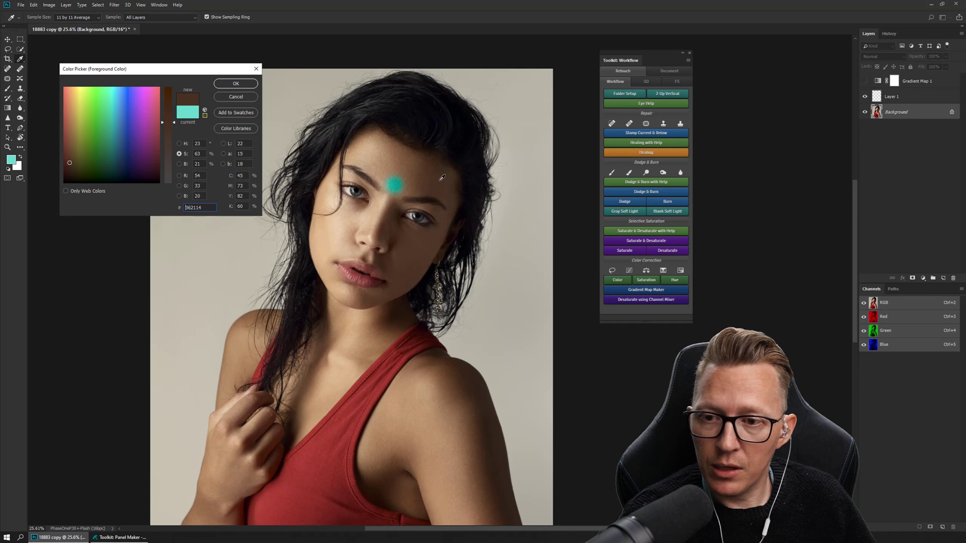
{"action": "left_click_drag", "start_coordinate": [442, 177], "coordinate": [440, 178]}
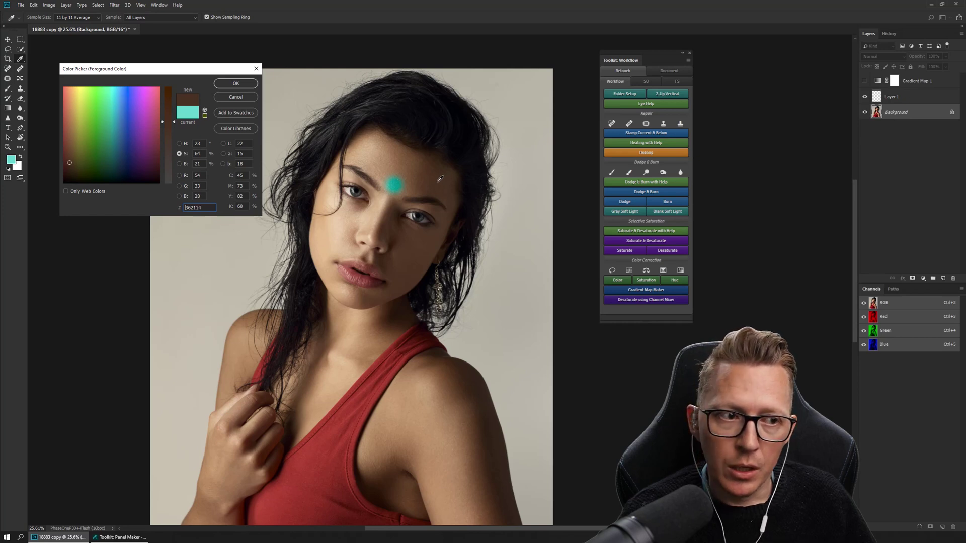
{"action": "left_click_drag", "start_coordinate": [441, 178], "coordinate": [383, 205]}
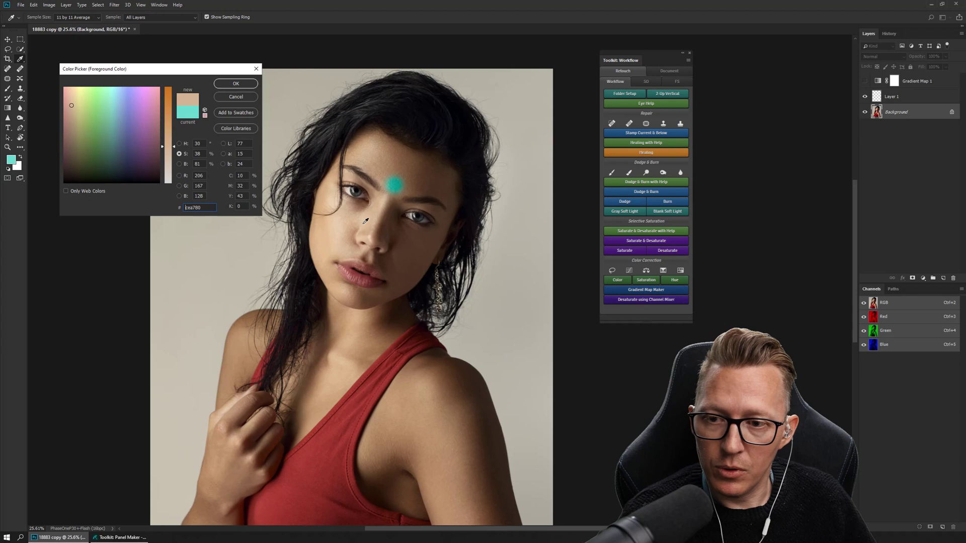
{"action": "left_click", "coordinate": [438, 177]}
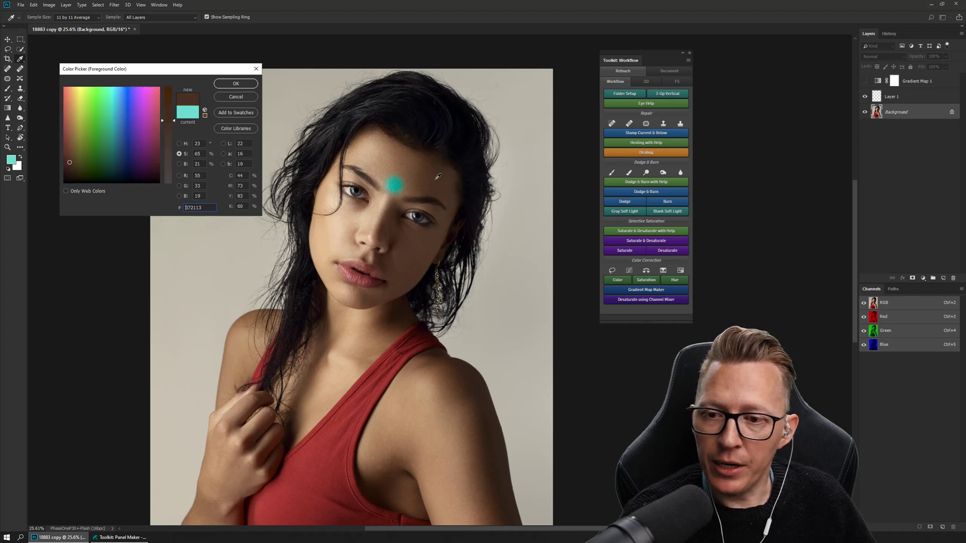
{"action": "left_click", "coordinate": [439, 178]}
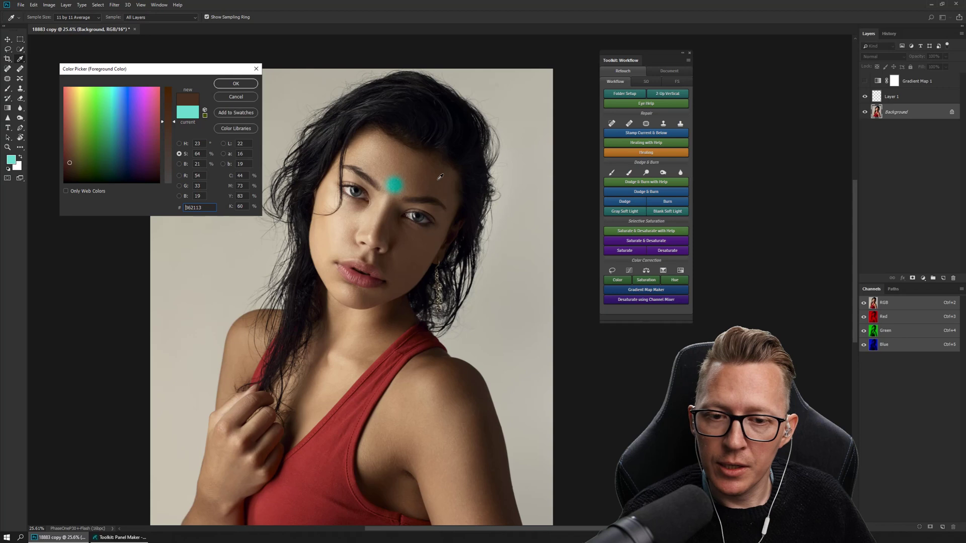
{"action": "left_click", "coordinate": [389, 162]}
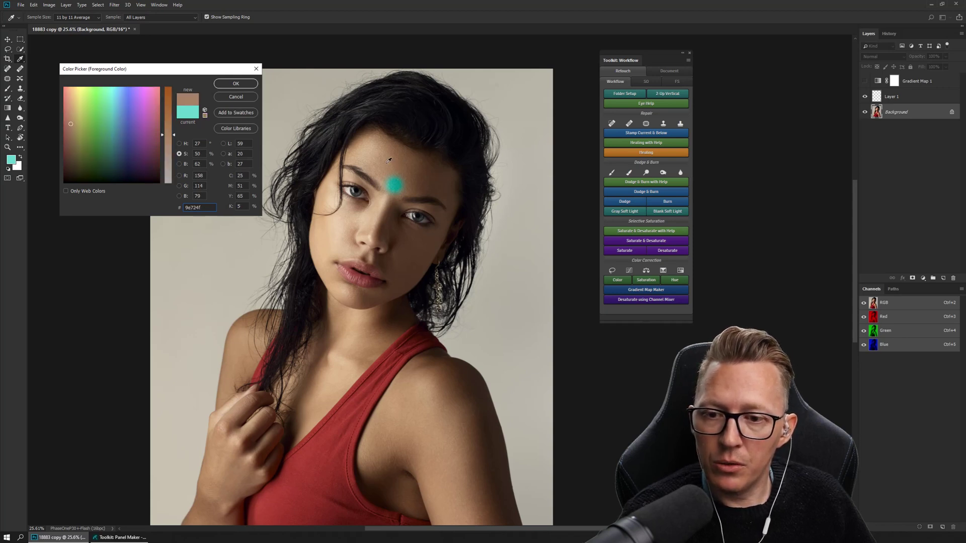
{"action": "left_click_drag", "start_coordinate": [389, 161], "coordinate": [385, 162]}
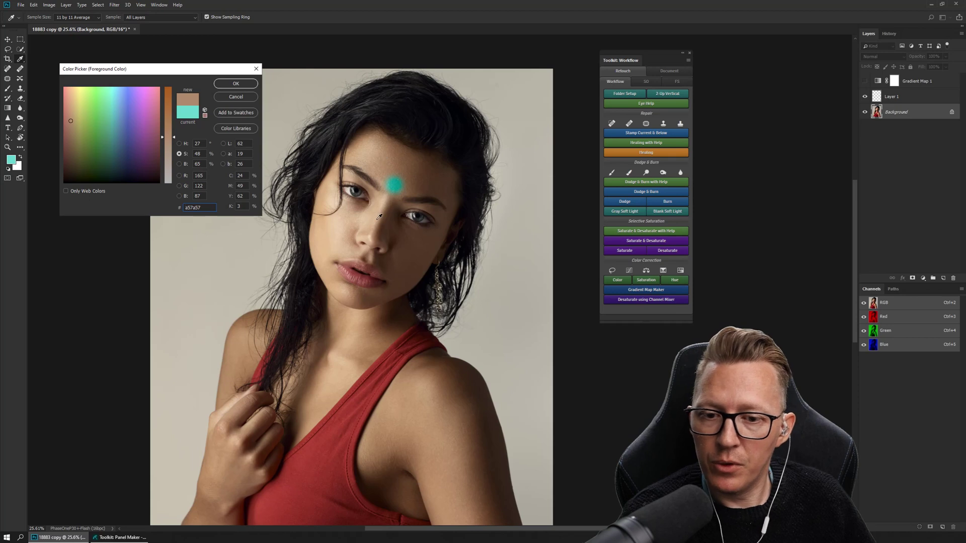
{"action": "left_click", "coordinate": [383, 201]}
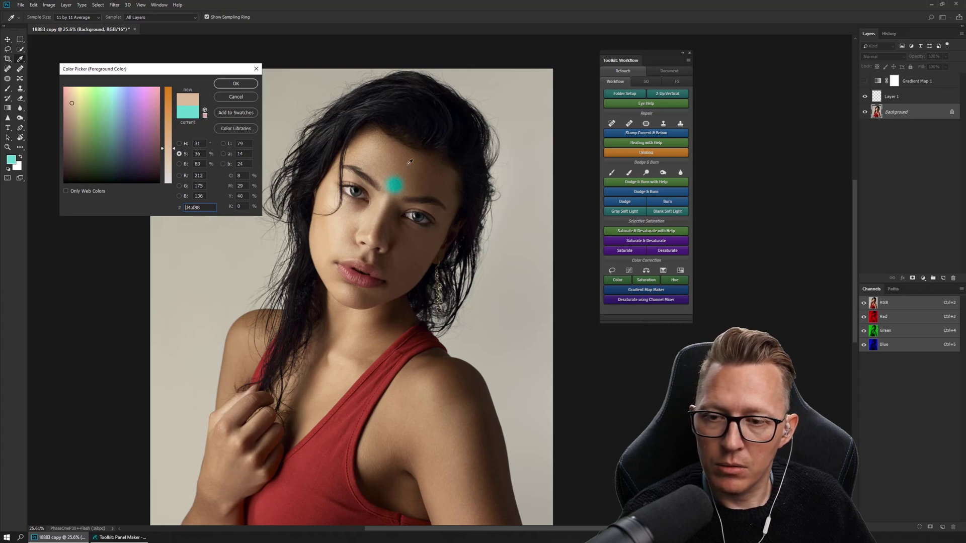
{"action": "left_click", "coordinate": [447, 177]}
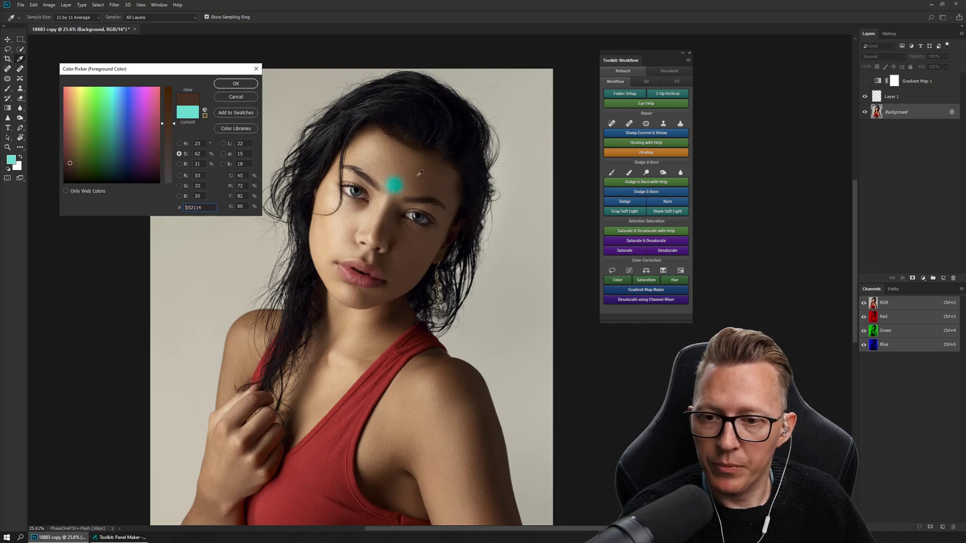
{"action": "left_click", "coordinate": [402, 162]}
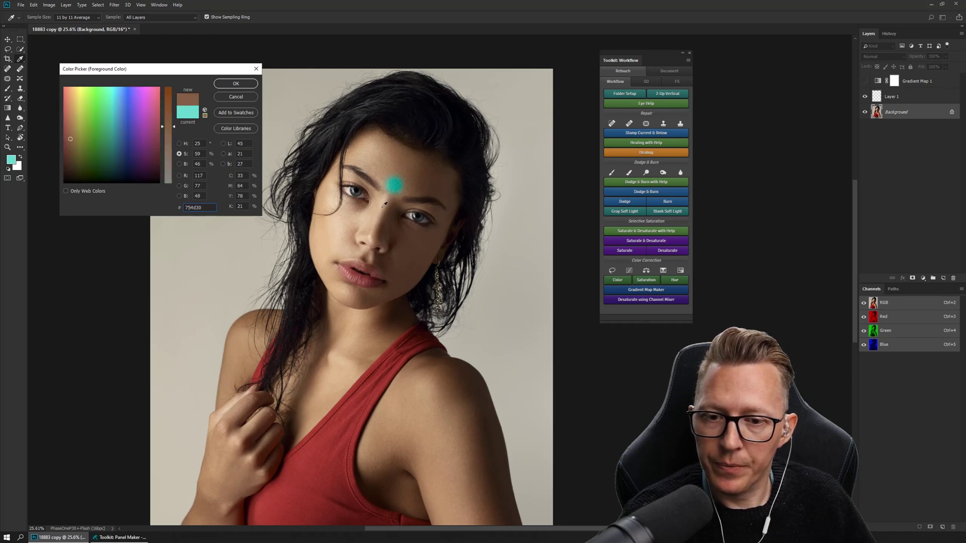
{"action": "left_click", "coordinate": [384, 203]}
{"action": "left_click", "coordinate": [386, 153]}
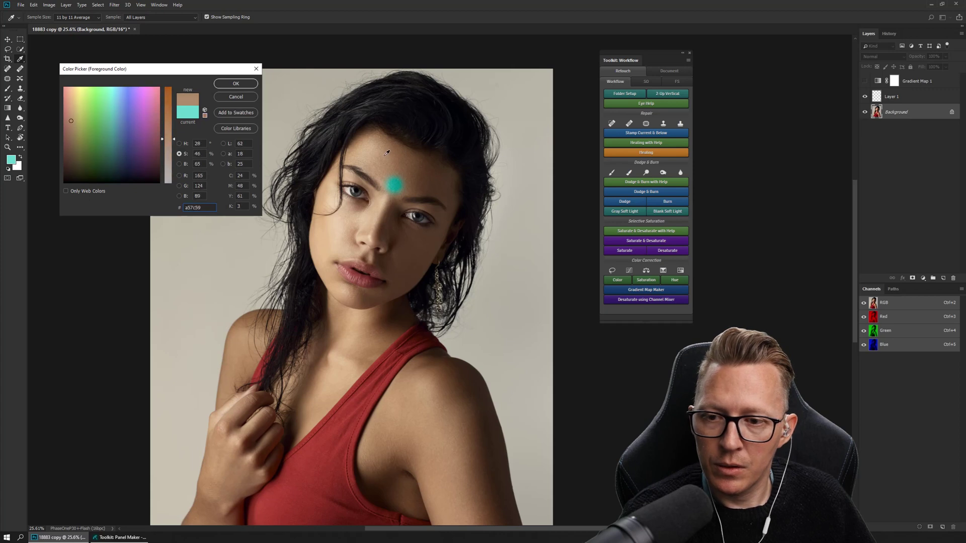
{"action": "left_click", "coordinate": [389, 159]}
{"action": "left_click", "coordinate": [386, 154]}
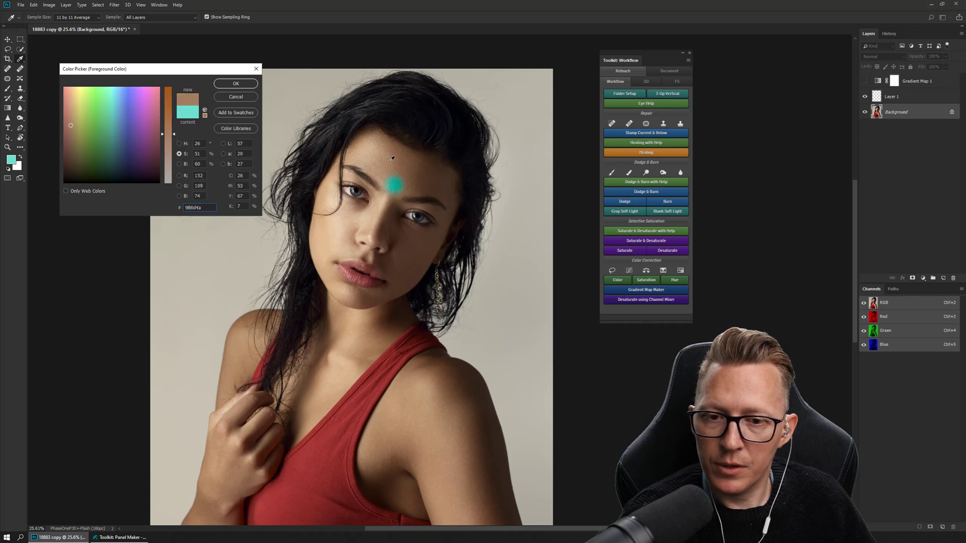
{"action": "left_click", "coordinate": [387, 204]}
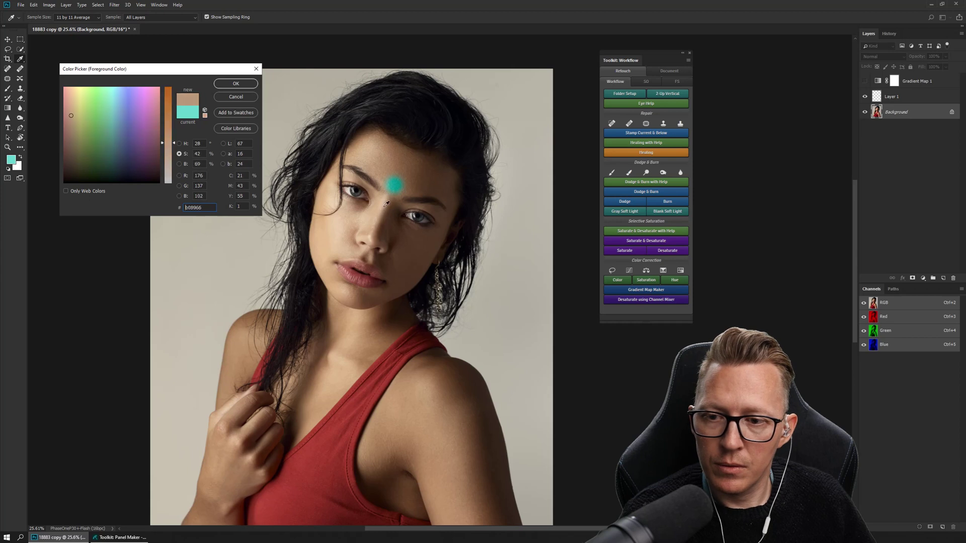
{"action": "left_click", "coordinate": [382, 205]}
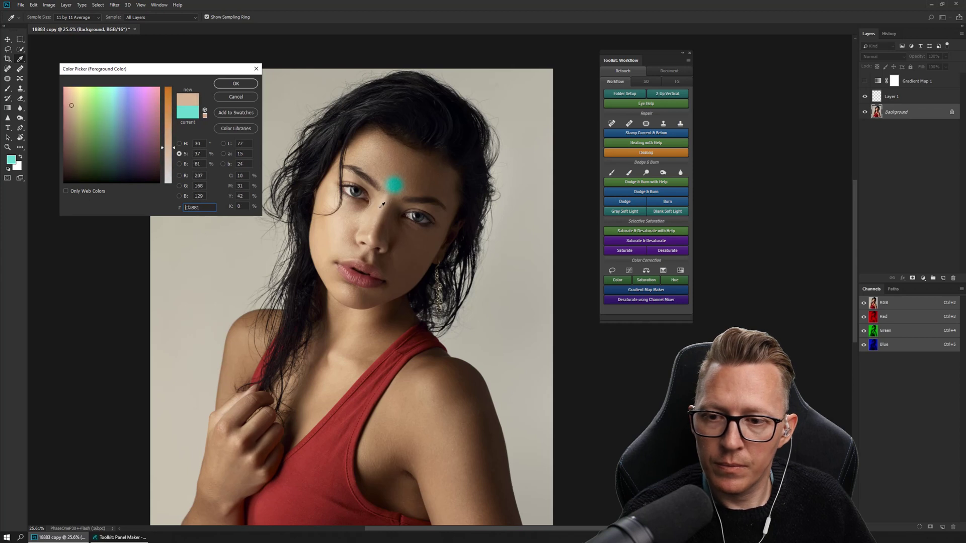
{"action": "left_click", "coordinate": [384, 206]}
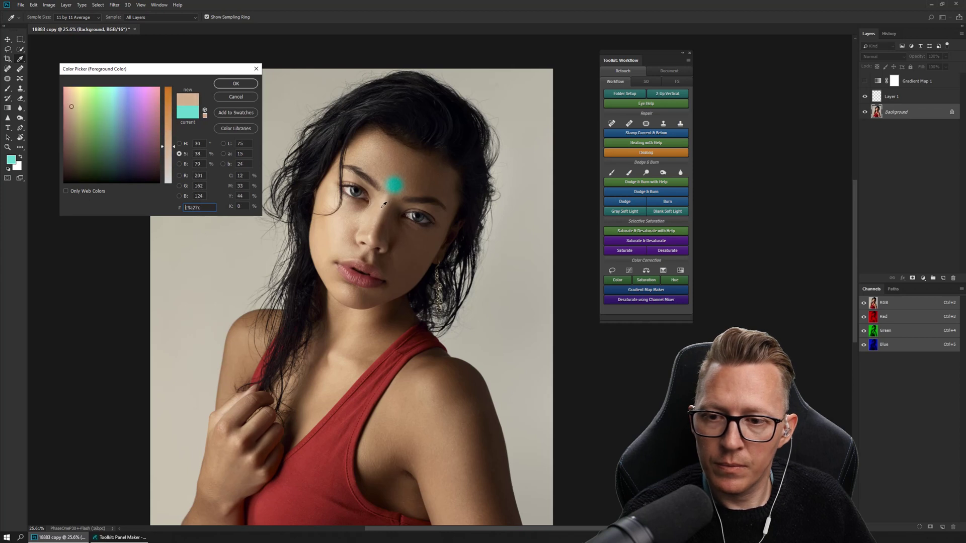
{"action": "left_click", "coordinate": [433, 180]}
{"action": "left_click", "coordinate": [434, 180]}
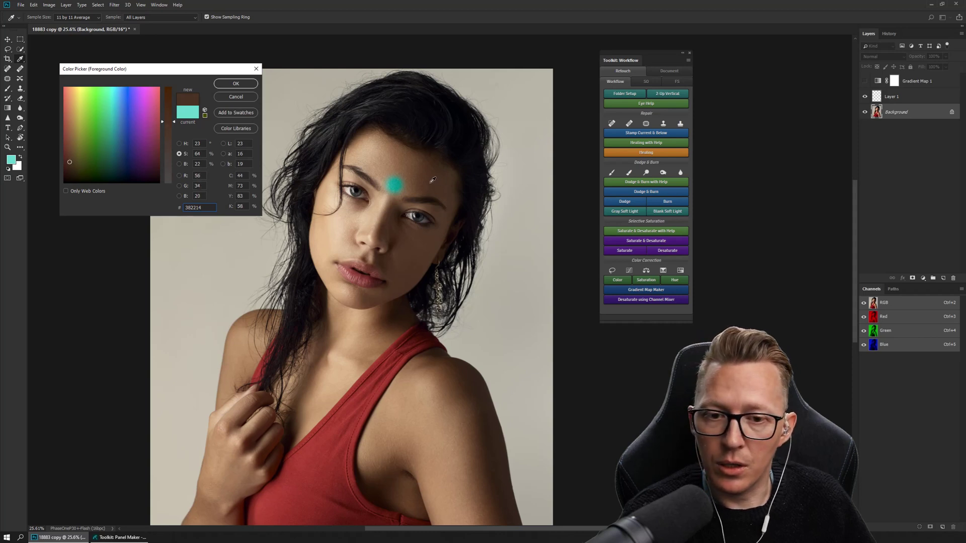
{"action": "left_click", "coordinate": [433, 178]}
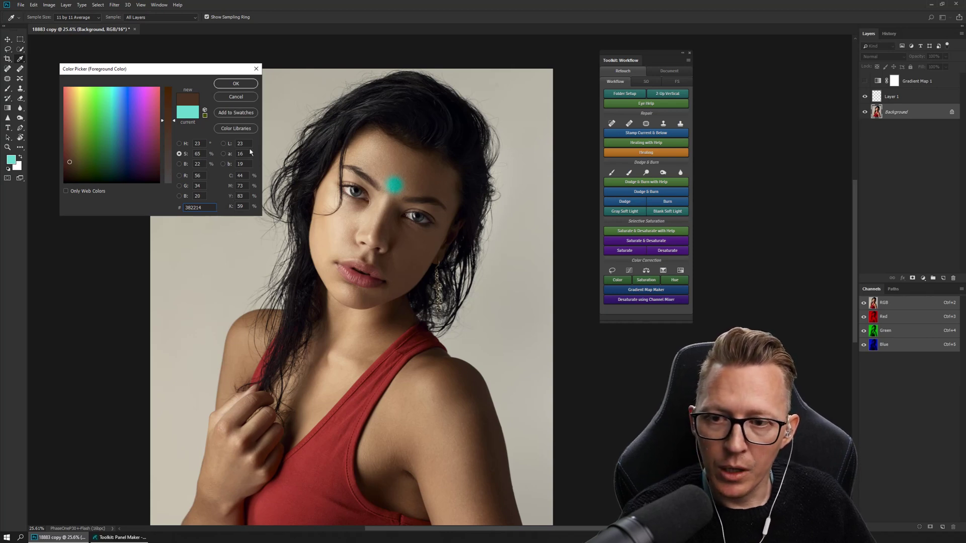
- Cancel the picker, show Gradient Map 1, and open its gradient for editing
{"action": "left_click", "coordinate": [241, 97]}
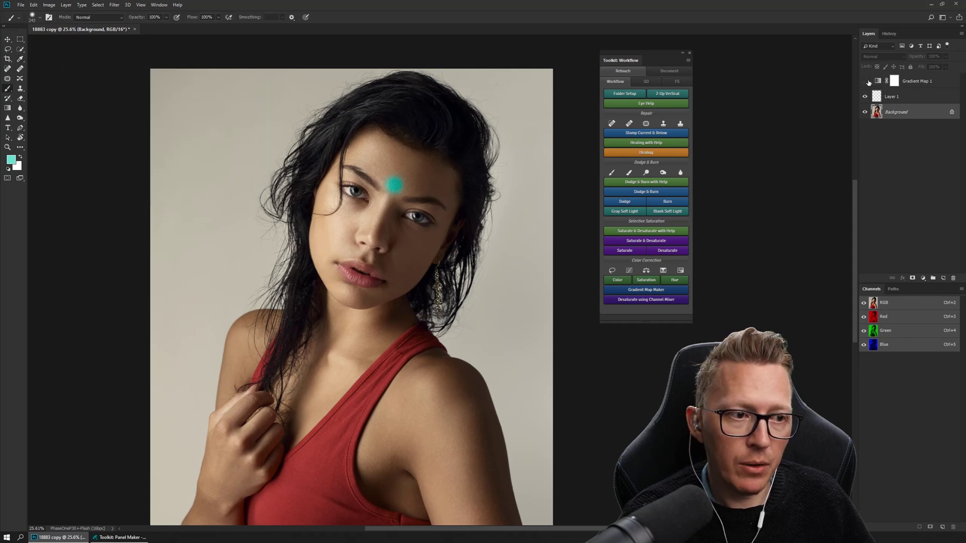
{"action": "left_click", "coordinate": [865, 81]}
{"action": "left_click", "coordinate": [879, 81]}
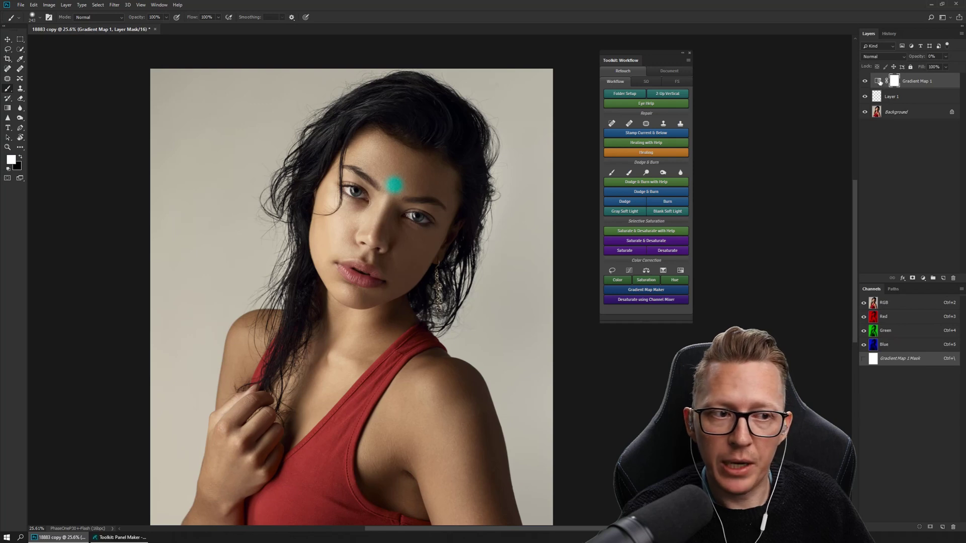
{"action": "left_click", "coordinate": [879, 82]}
{"action": "double_click", "coordinate": [879, 82]}
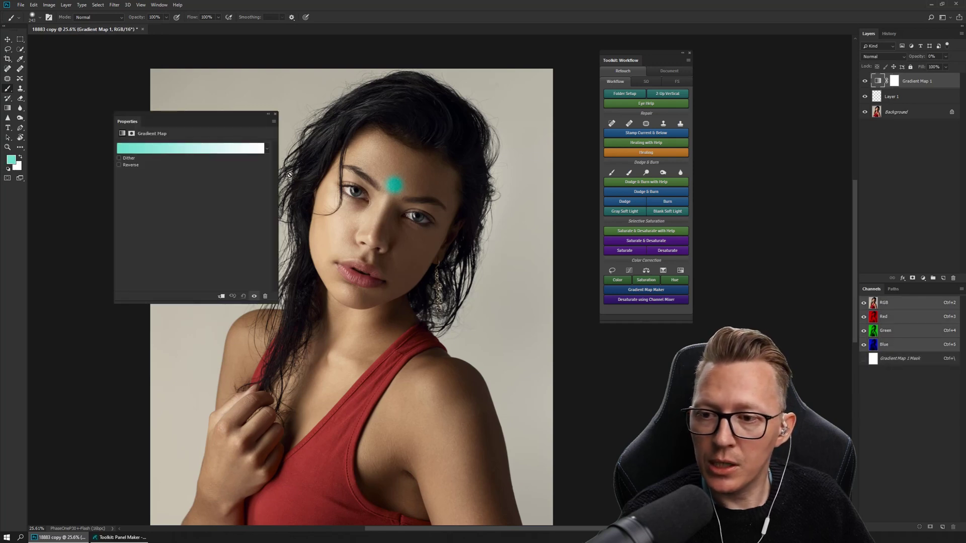
{"action": "left_click", "coordinate": [173, 150]}
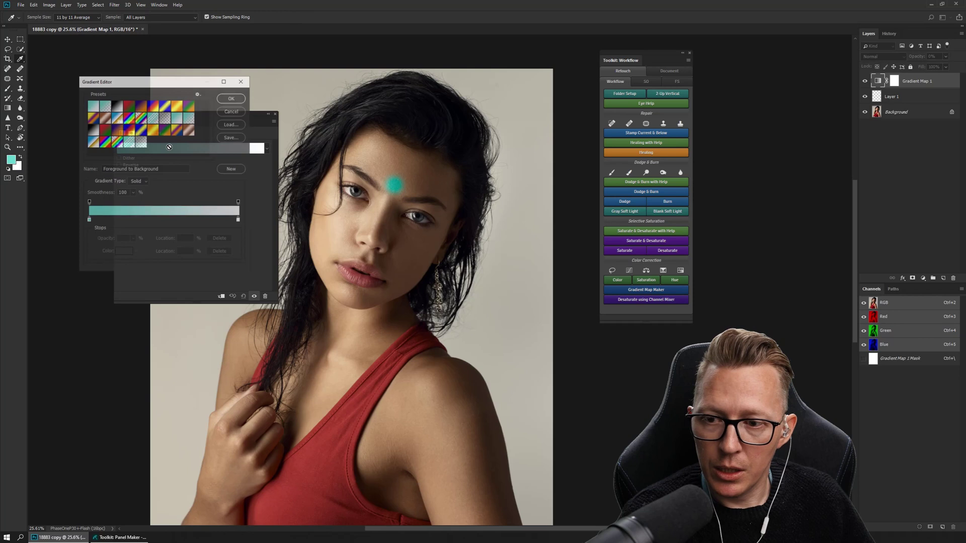
- Move the left stop to 8%, try then remove a black 000000 stop, and add a stop at 8%
{"action": "left_click", "coordinate": [88, 220]}
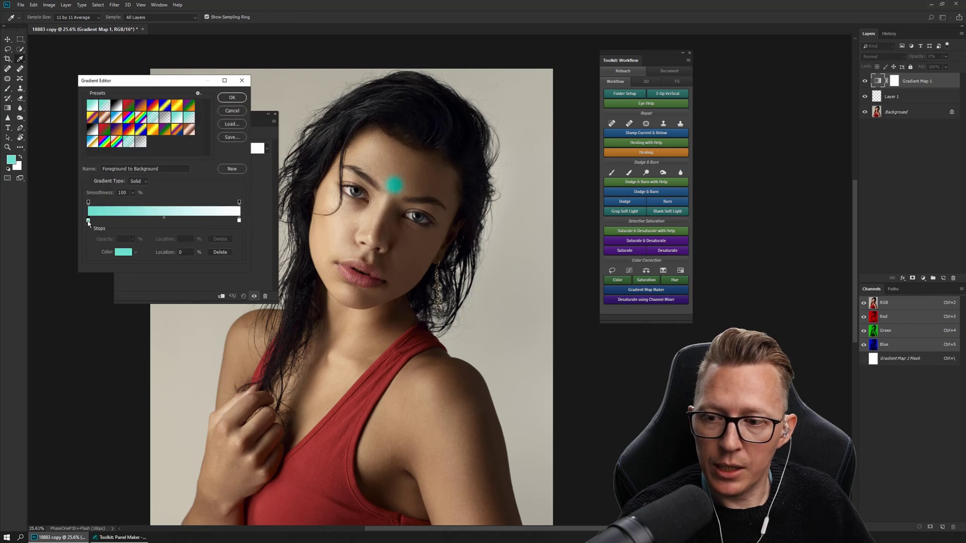
{"action": "left_click_drag", "start_coordinate": [88, 220], "coordinate": [100, 222]}
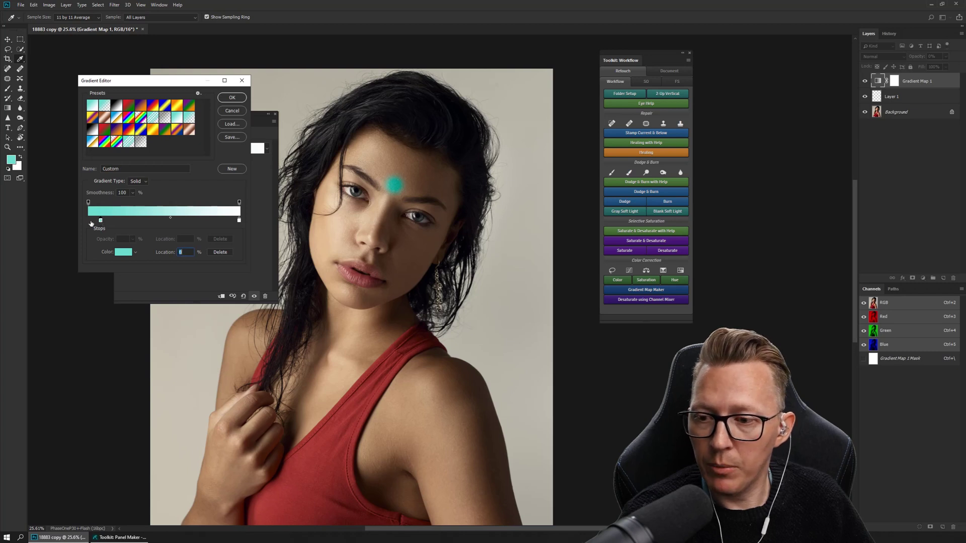
{"action": "left_click", "coordinate": [88, 221]}
{"action": "left_click", "coordinate": [124, 252]}
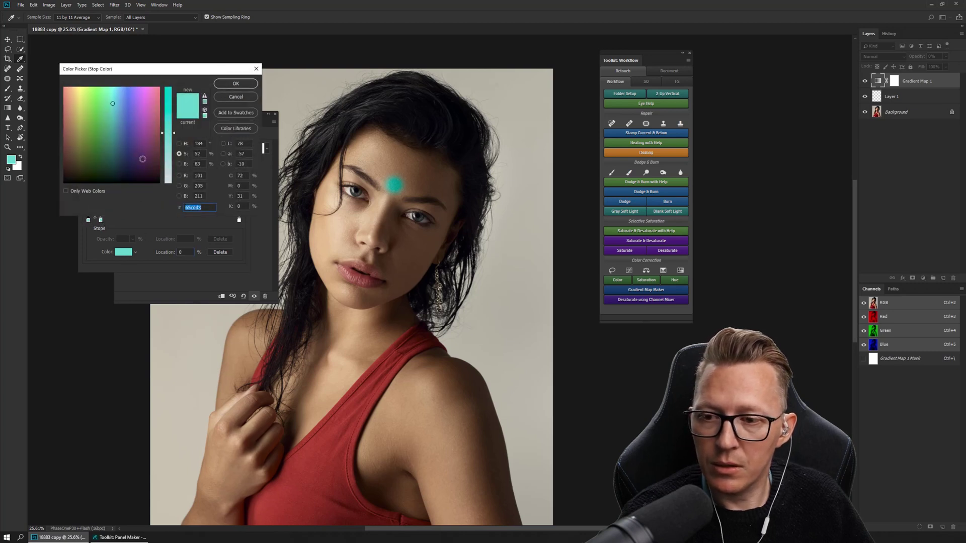
{"action": "type", "text": "000000"}
{"action": "left_click", "coordinate": [236, 83]}
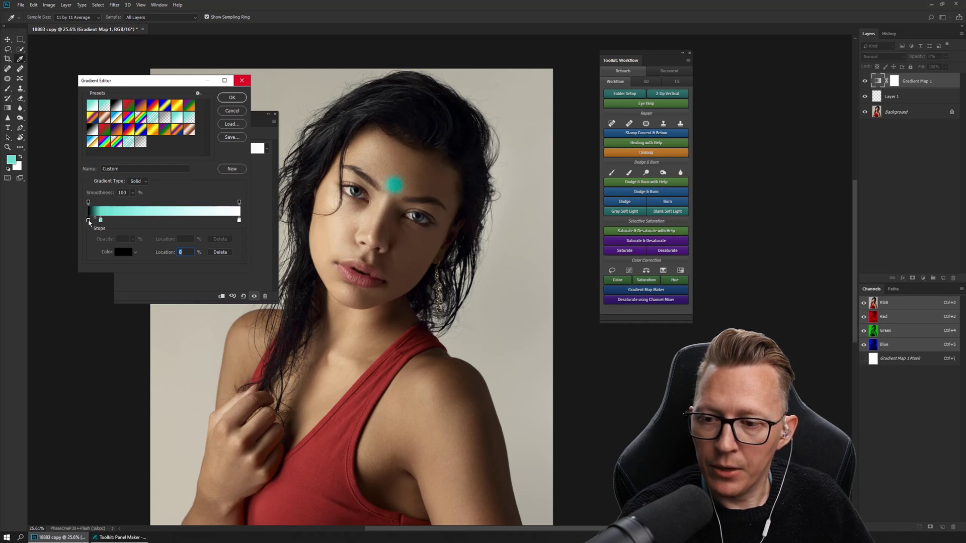
{"action": "left_click_drag", "start_coordinate": [88, 220], "coordinate": [104, 231]}
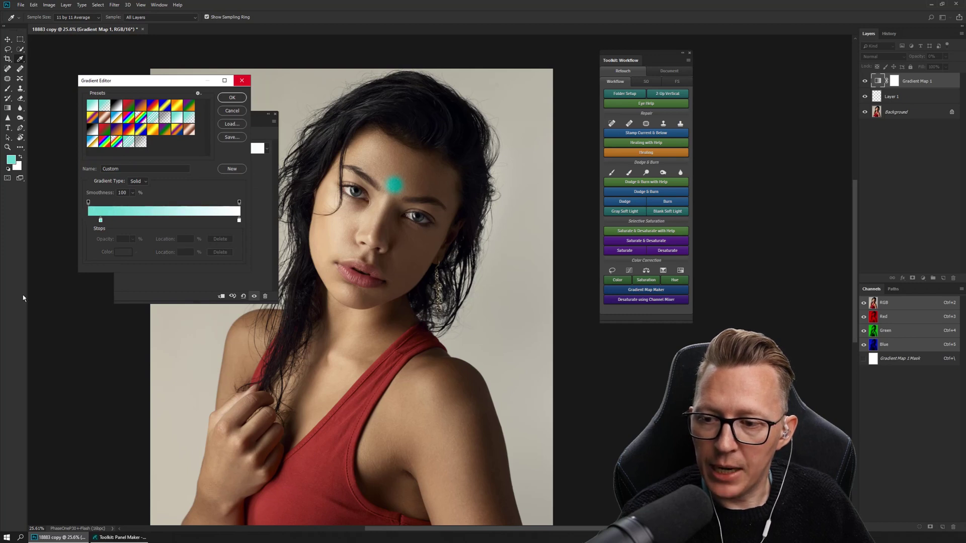
{"action": "left_click", "coordinate": [101, 221]}
- Colour the new stop with a hair brown sampled from the portrait and move it to 16%
{"action": "left_click", "coordinate": [122, 252]}
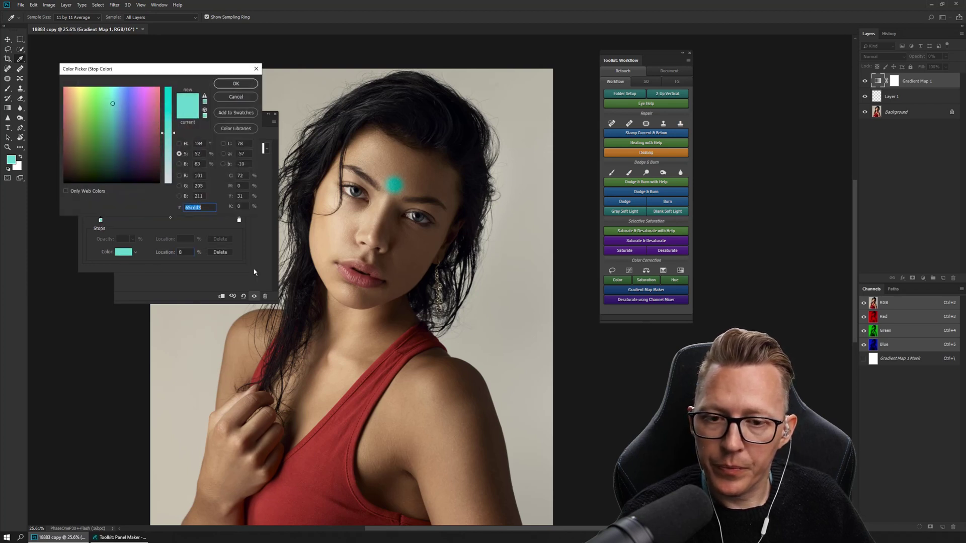
{"action": "left_click", "coordinate": [441, 179]}
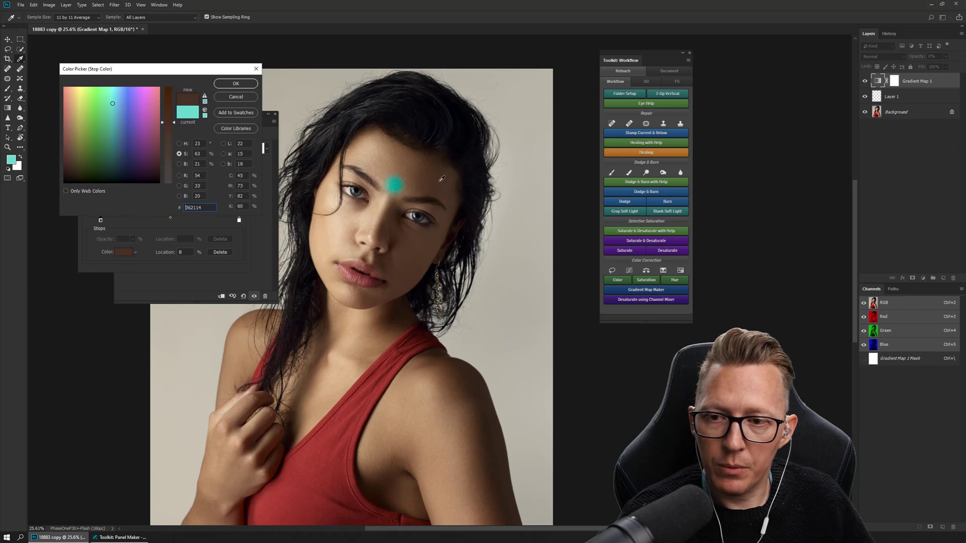
{"action": "left_click", "coordinate": [434, 177]}
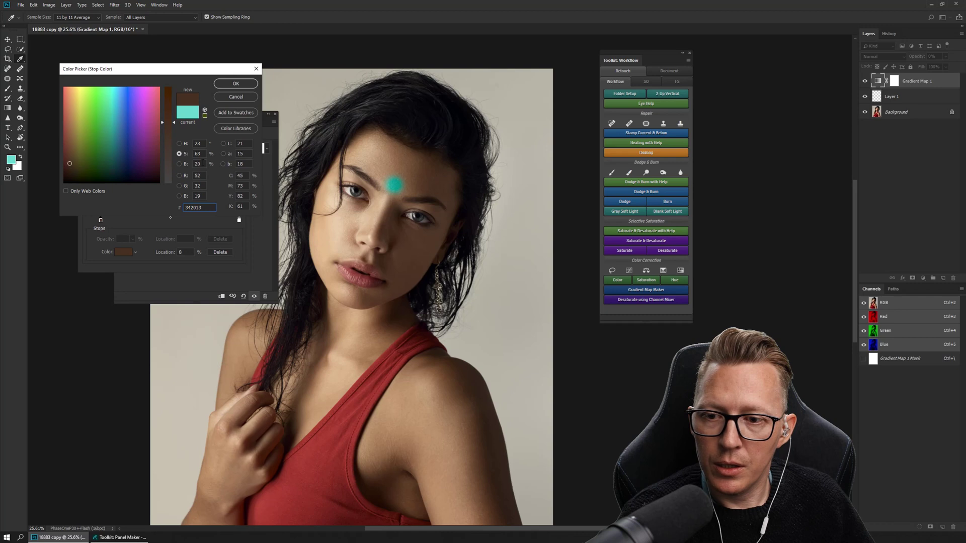
{"action": "left_click", "coordinate": [236, 84]}
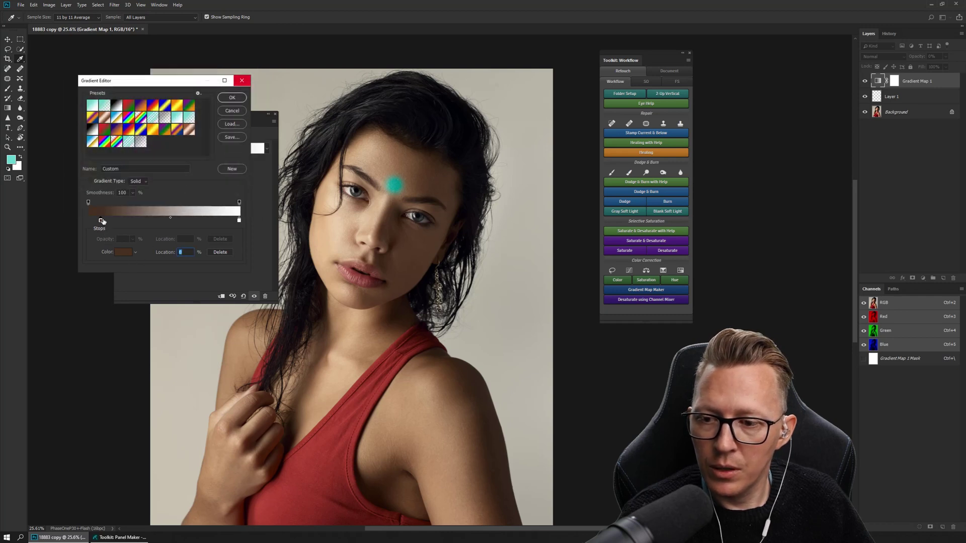
{"action": "left_click_drag", "start_coordinate": [101, 222], "coordinate": [113, 222]}
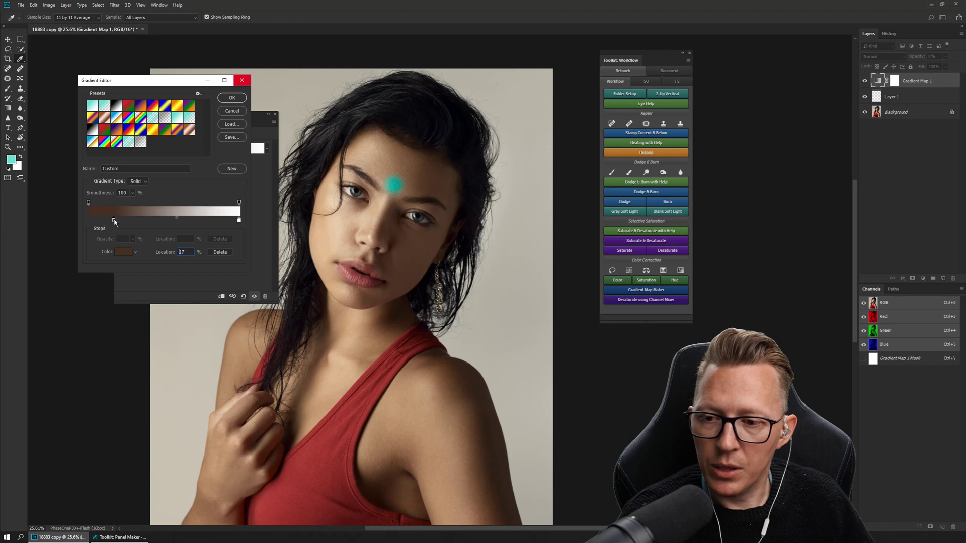
{"action": "left_click_drag", "start_coordinate": [179, 252], "coordinate": [198, 259]}
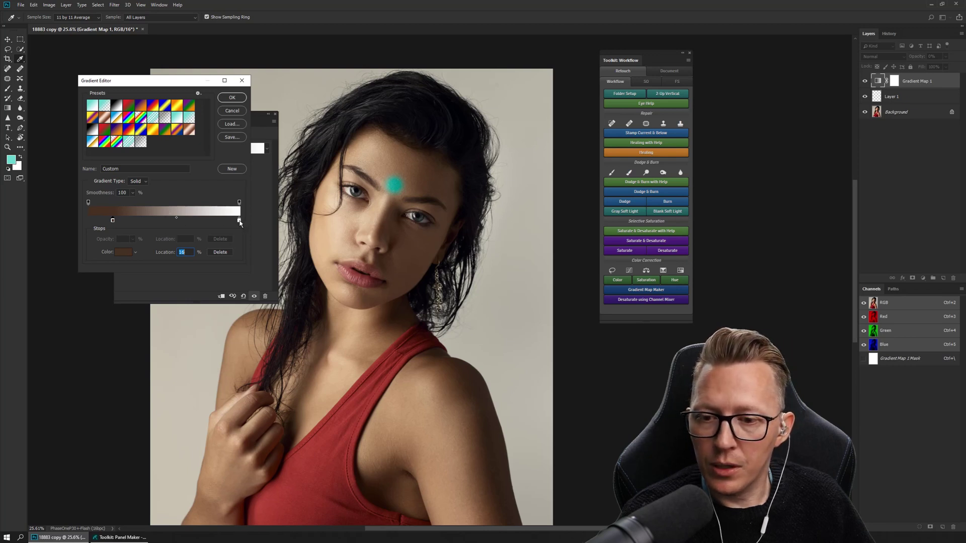
- Move the light end stop to 84% and colour it with a skin tone sampled from the face
{"action": "left_click_drag", "start_coordinate": [240, 220], "coordinate": [215, 220]}
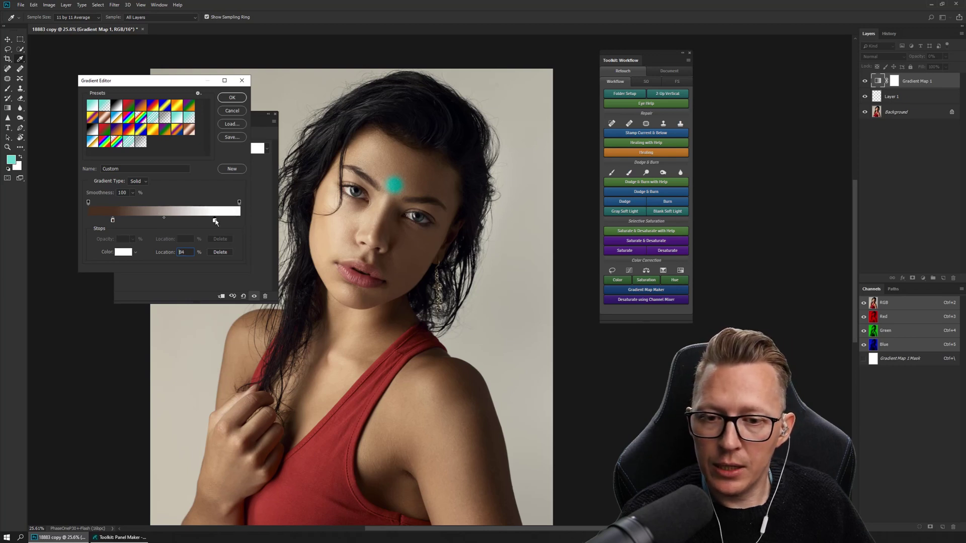
{"action": "left_click", "coordinate": [381, 207]}
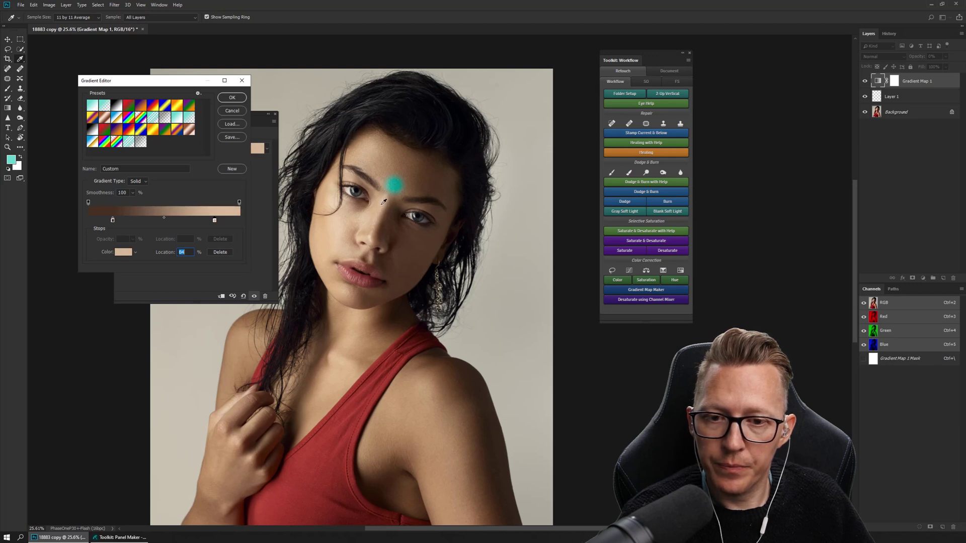
{"action": "left_click_drag", "start_coordinate": [384, 202], "coordinate": [368, 146]}
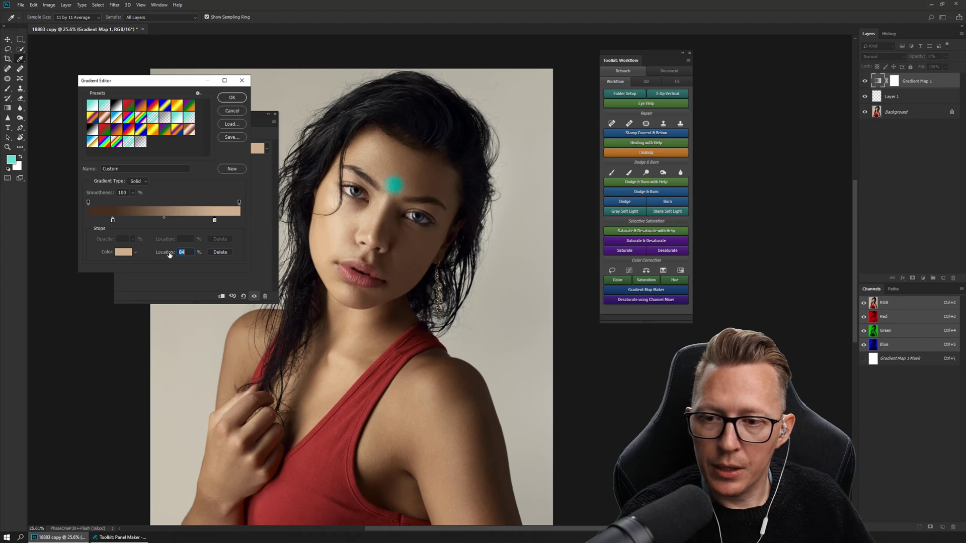
- Check the light stop's colour values and move it to 79%
{"action": "left_click", "coordinate": [117, 253]}
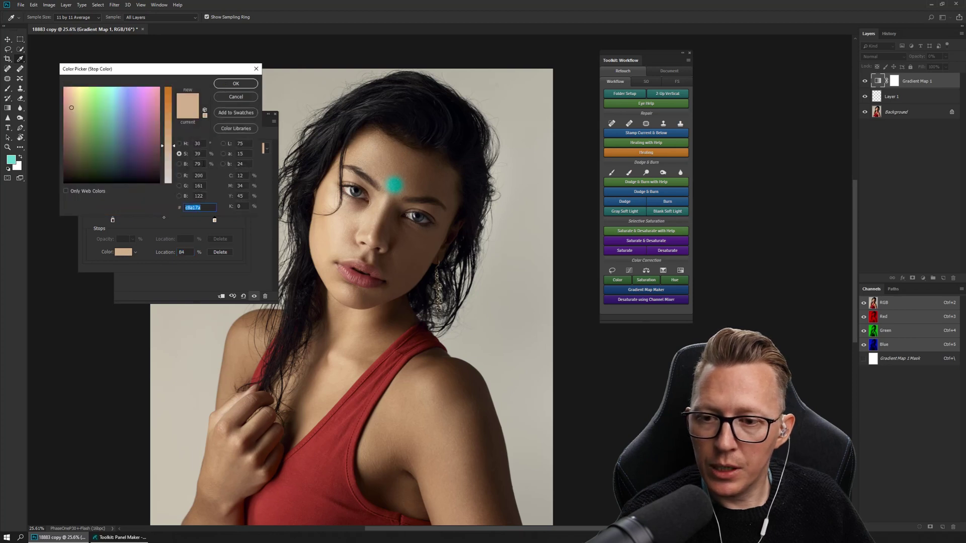
{"action": "left_click", "coordinate": [242, 96]}
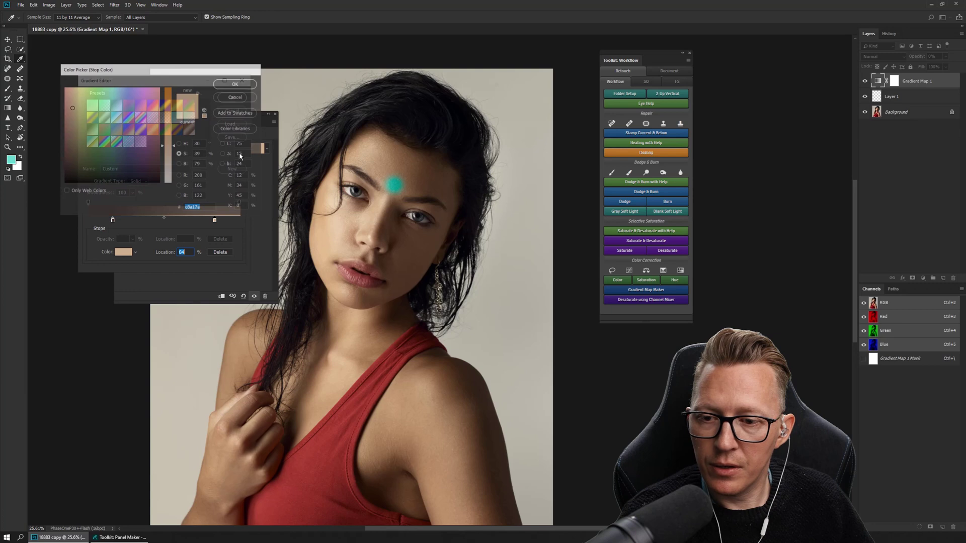
{"action": "left_click_drag", "start_coordinate": [216, 222], "coordinate": [208, 222]}
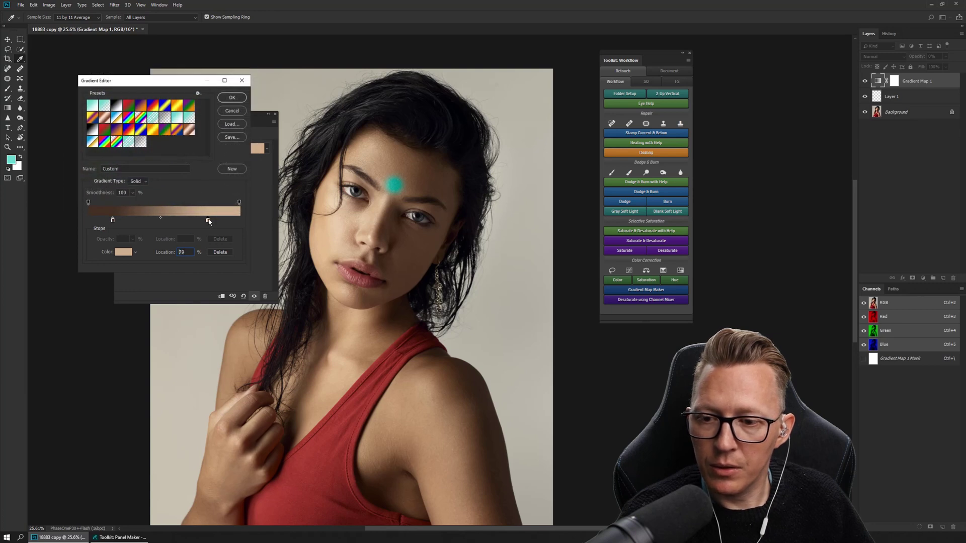
- Add a mid-brown stop sampled from the forehead at 46% and accept the gradient
{"action": "left_click", "coordinate": [161, 221]}
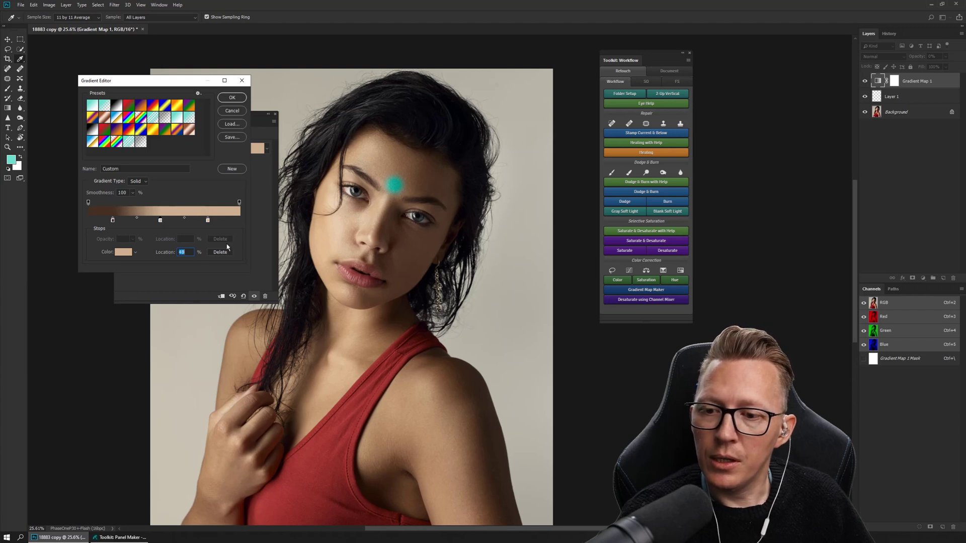
{"action": "left_click", "coordinate": [400, 164]}
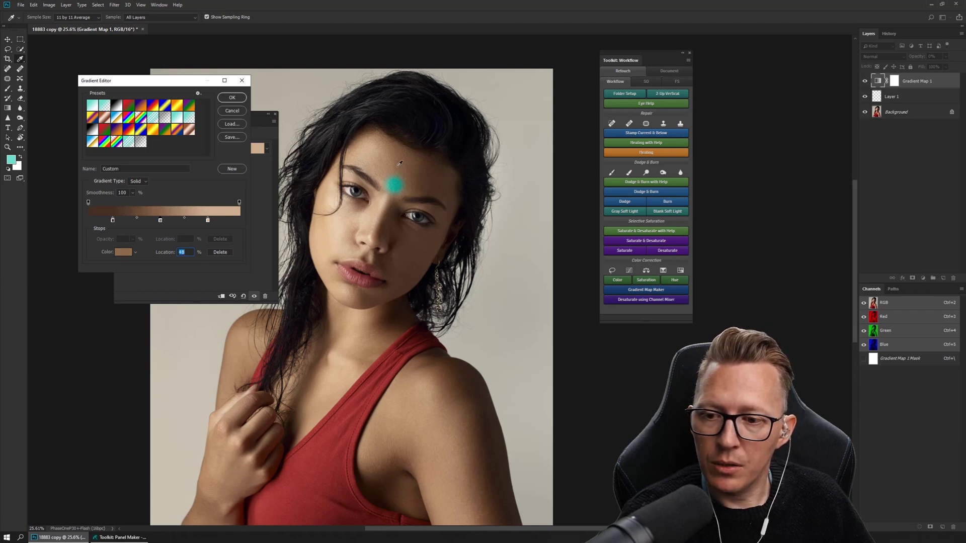
{"action": "left_click", "coordinate": [401, 163]}
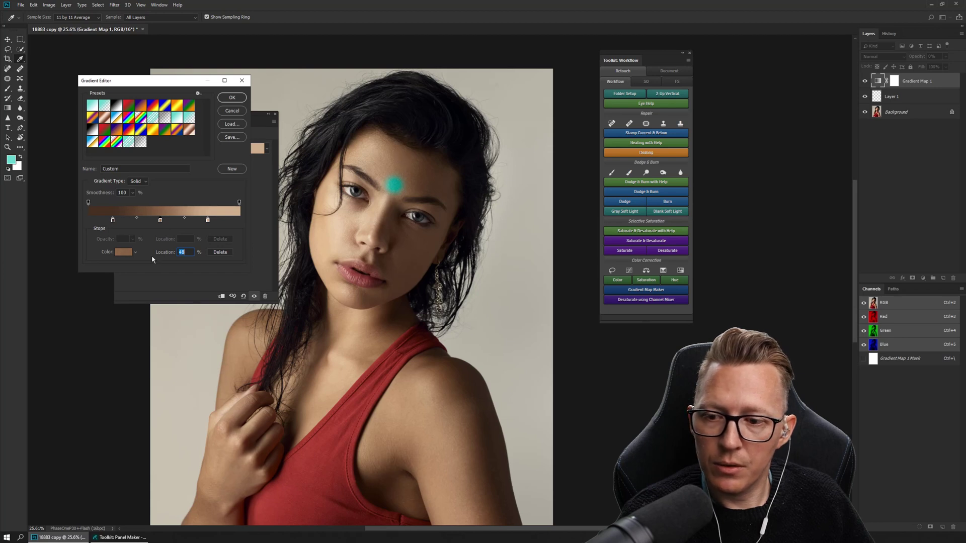
{"action": "left_click", "coordinate": [123, 252]}
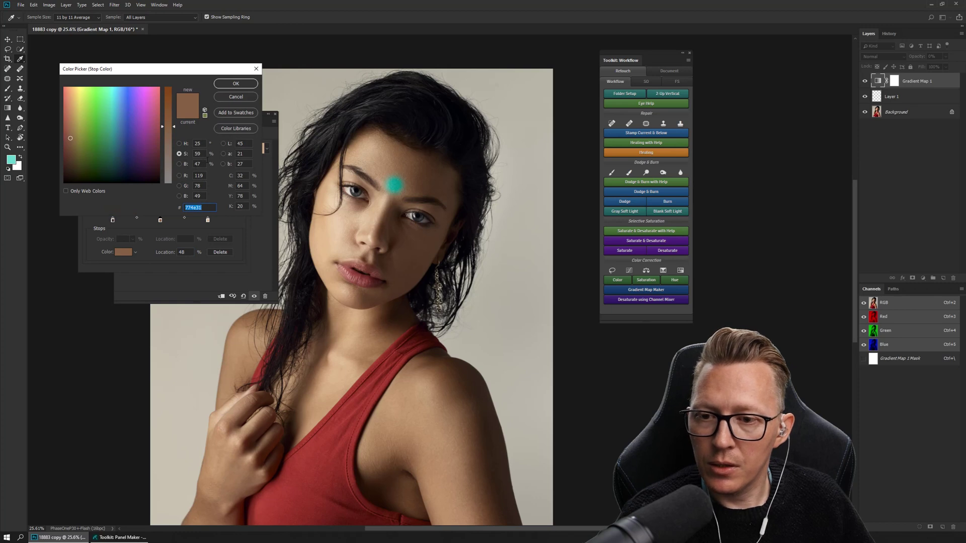
{"action": "key", "text": "Return"}
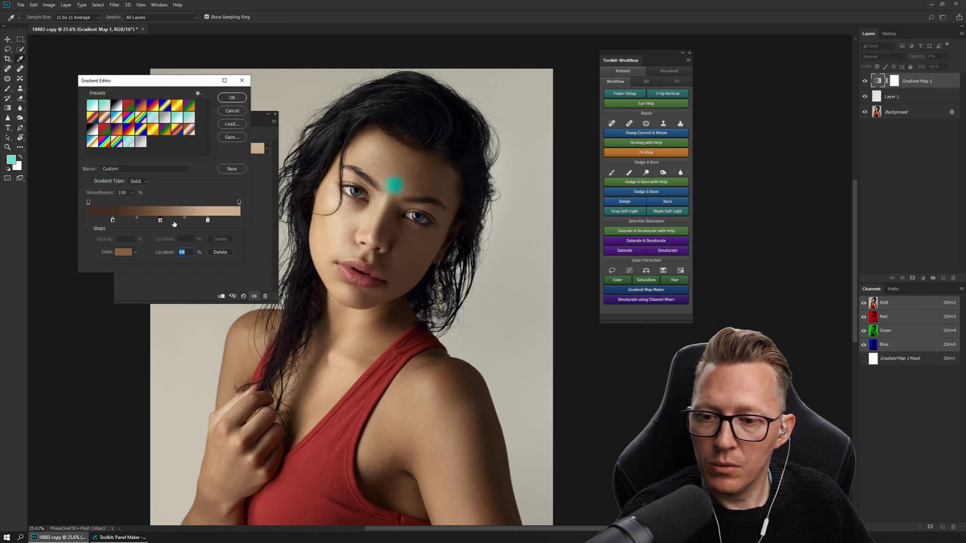
{"action": "left_click_drag", "start_coordinate": [160, 221], "coordinate": [158, 222]}
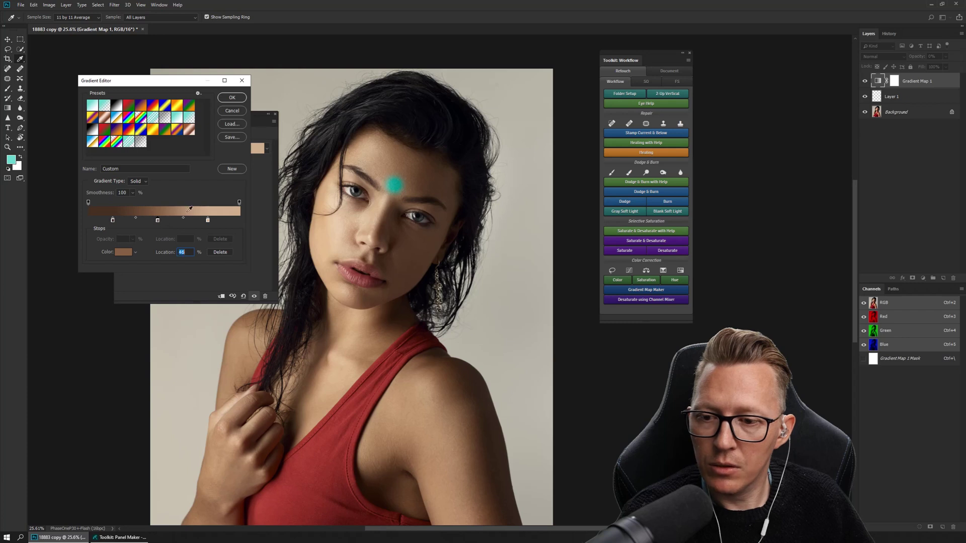
{"action": "left_click", "coordinate": [233, 98]}
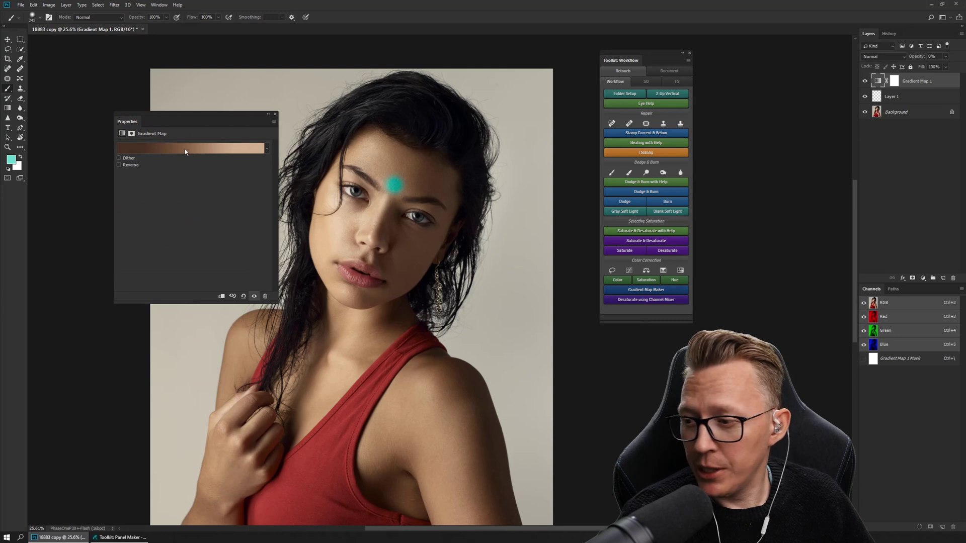
- Invert Gradient Map 1's mask to black with Ctrl+I and raise its opacity to 100%
{"action": "left_click", "coordinate": [894, 82]}
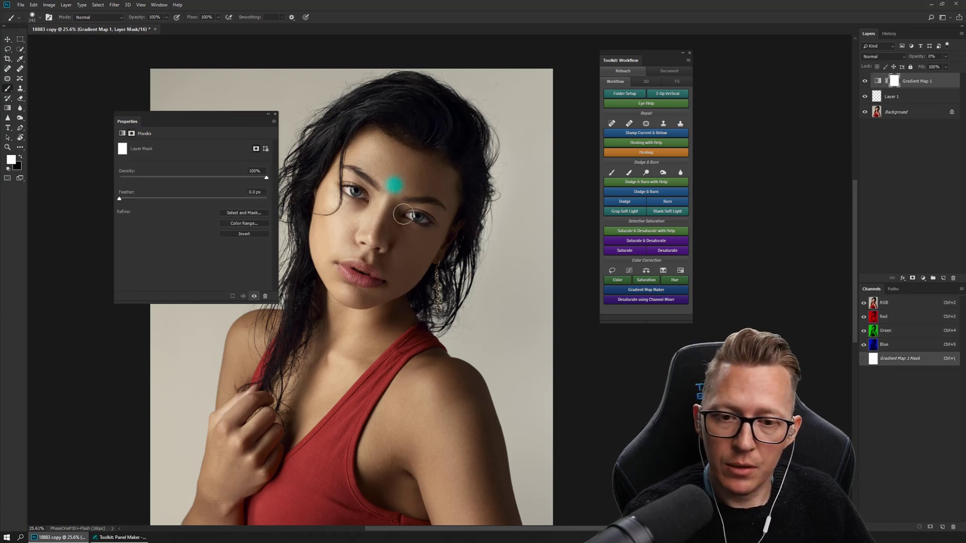
{"action": "key", "text": "ctrl+i"}
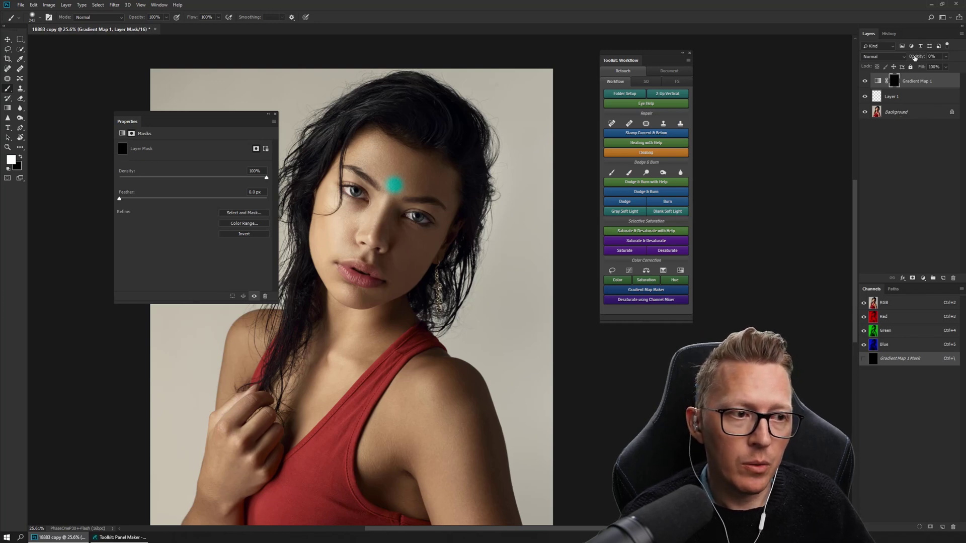
{"action": "left_click_drag", "start_coordinate": [914, 54], "coordinate": [961, 55]}
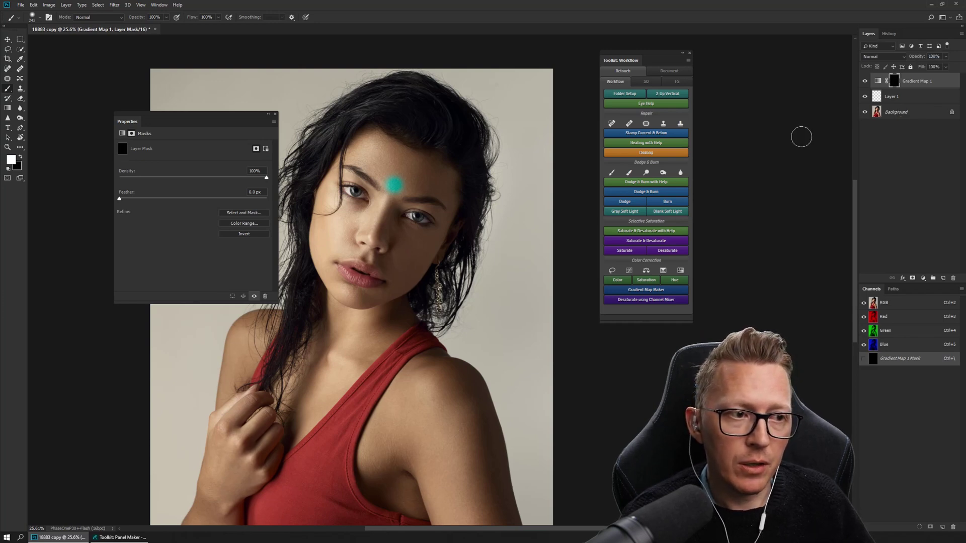
{"action": "left_click", "coordinate": [275, 114]}
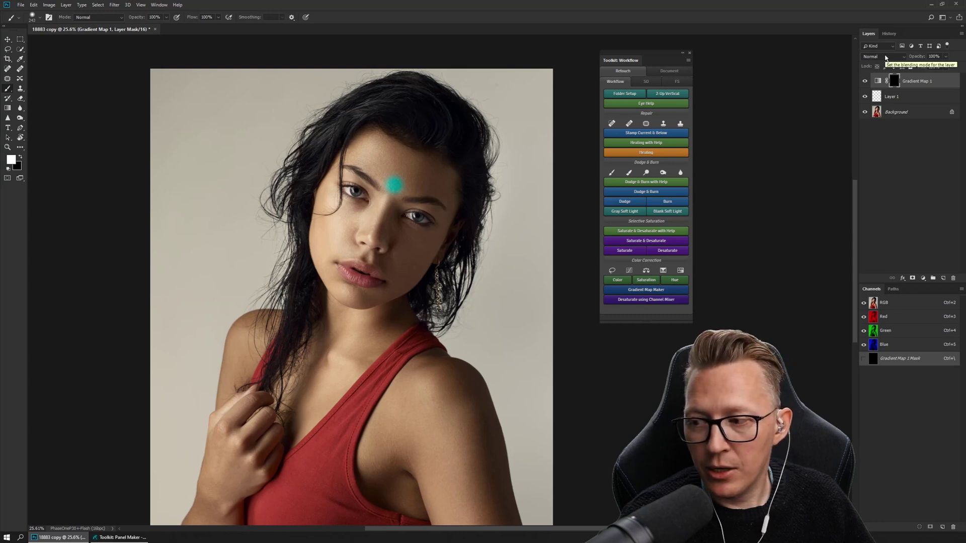
- Set Gradient Map 1's blend mode to Color
{"action": "left_click", "coordinate": [885, 56]}
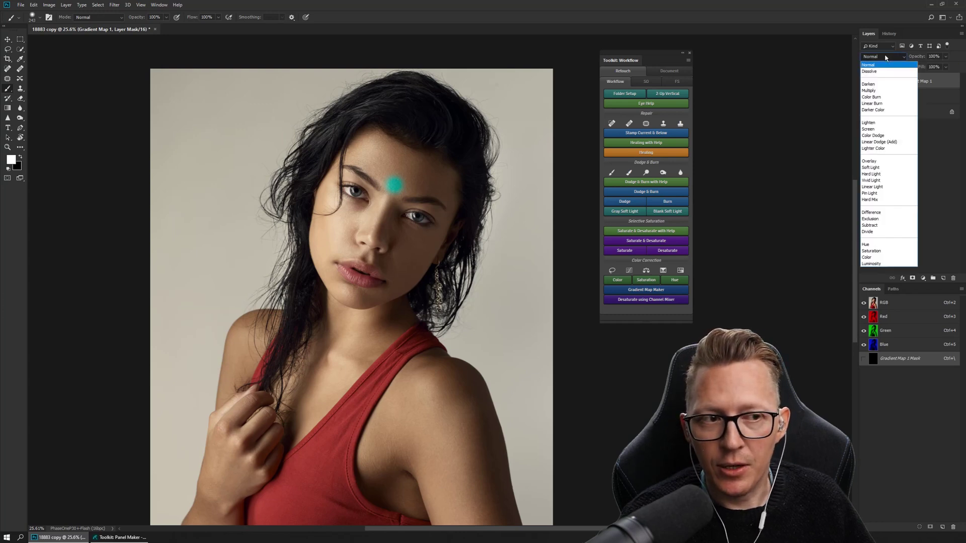
{"action": "left_click", "coordinate": [885, 58]}
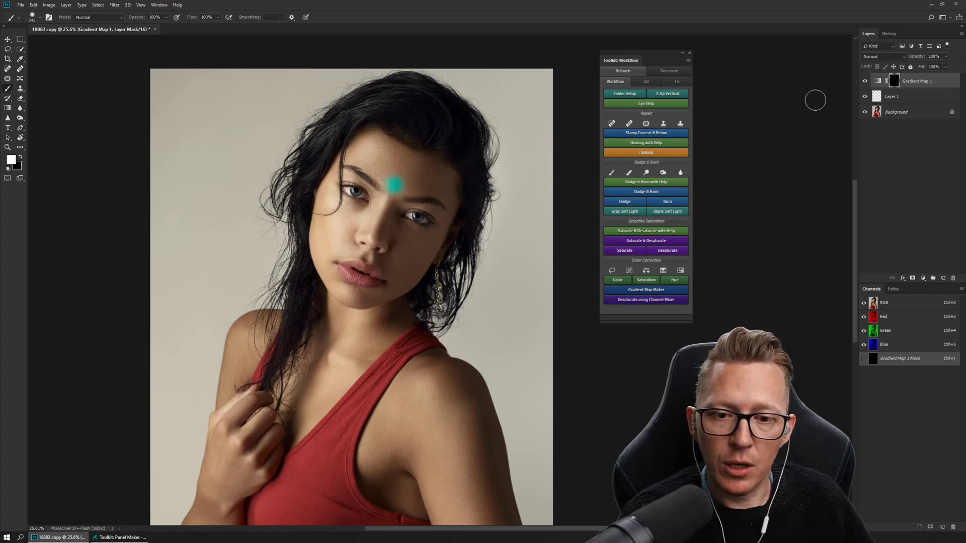
{"action": "left_click", "coordinate": [892, 57]}
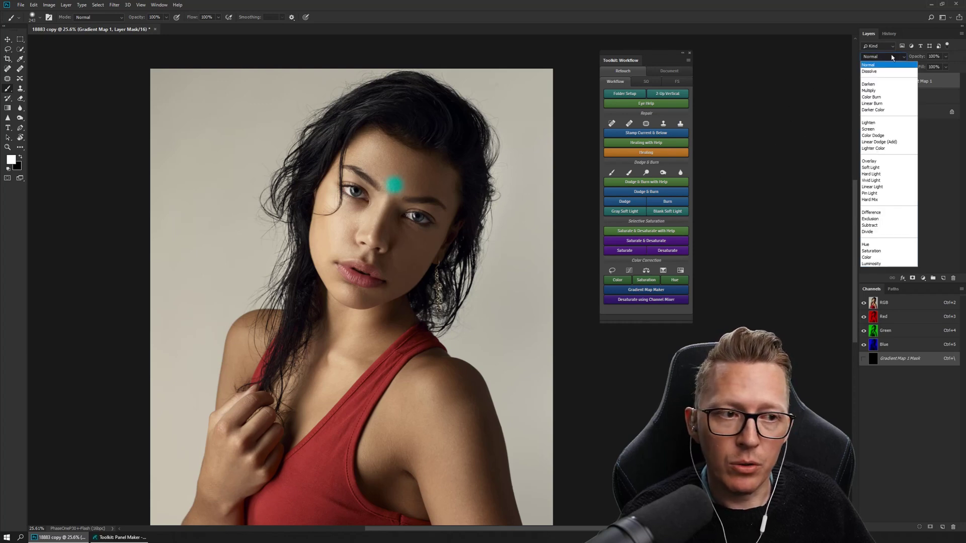
{"action": "left_click", "coordinate": [886, 257]}
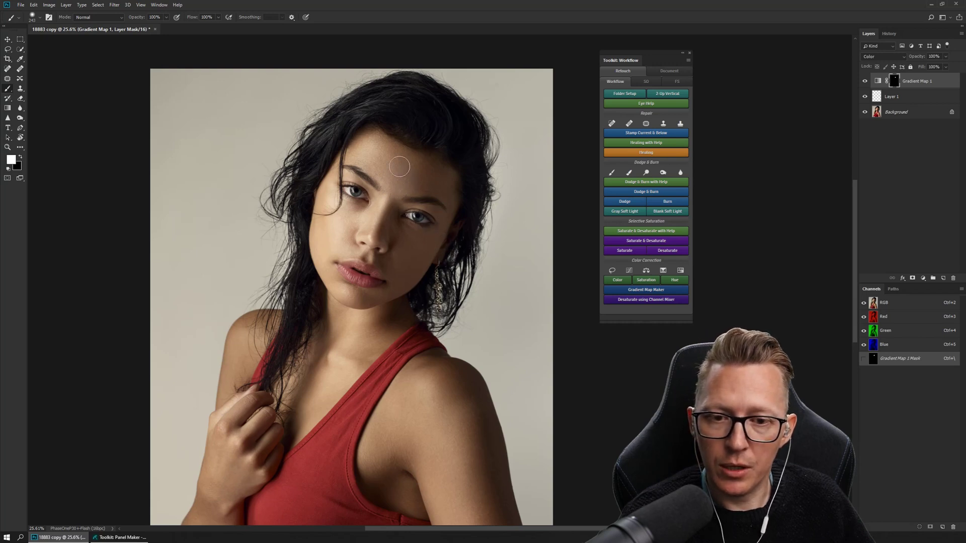
- Zoom into the face and reopen Gradient Map 1's properties
{"action": "key", "text": "z"}
{"action": "left_click_drag", "start_coordinate": [386, 176], "coordinate": [415, 200]}
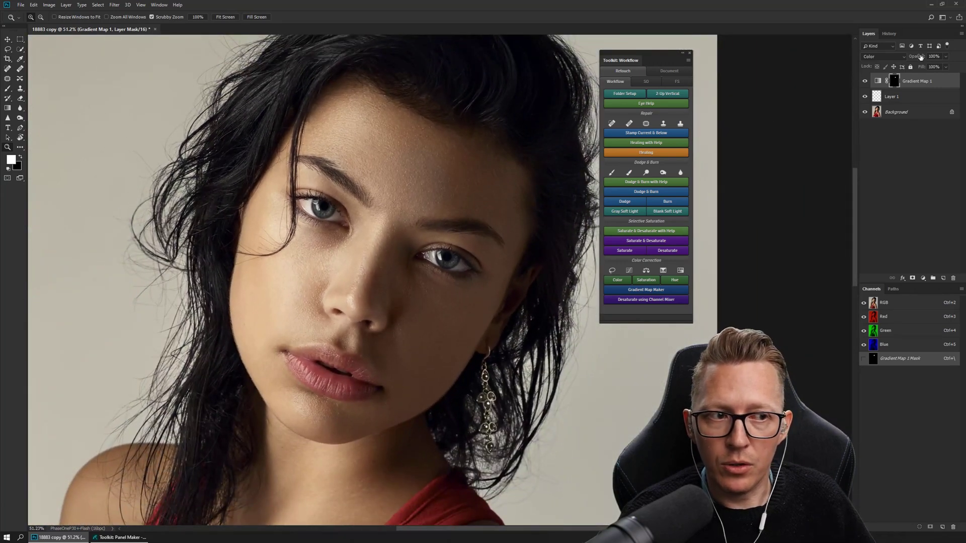
{"action": "double_click", "coordinate": [878, 81]}
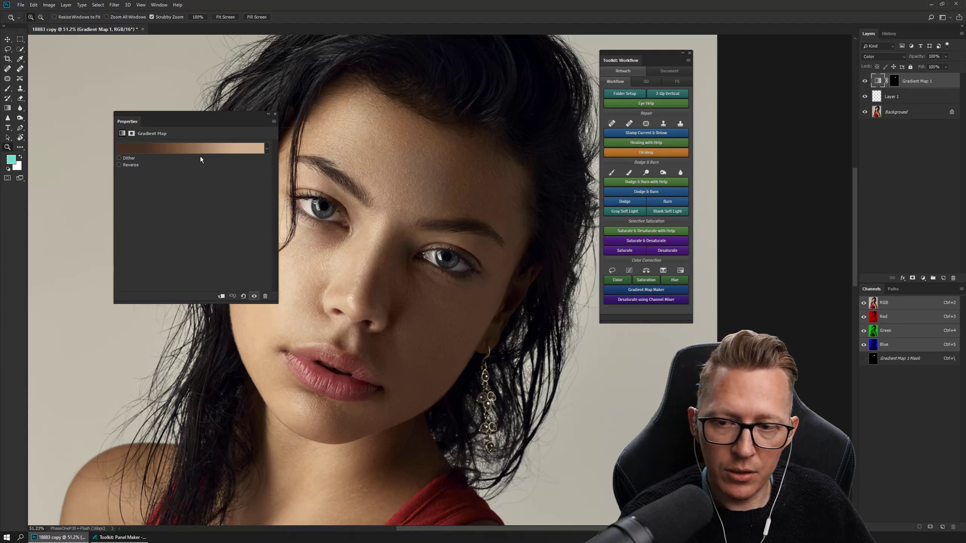
- Nudge up the dark brown stop's saturation and confirm the brown-to-skin gradient for Gradient Map 1
{"action": "left_click", "coordinate": [168, 148]}
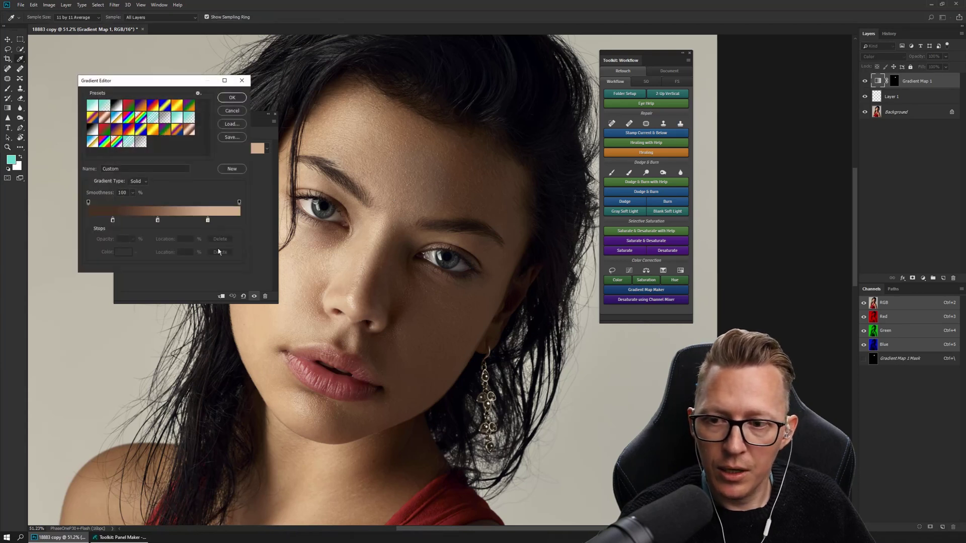
{"action": "left_click", "coordinate": [113, 220]}
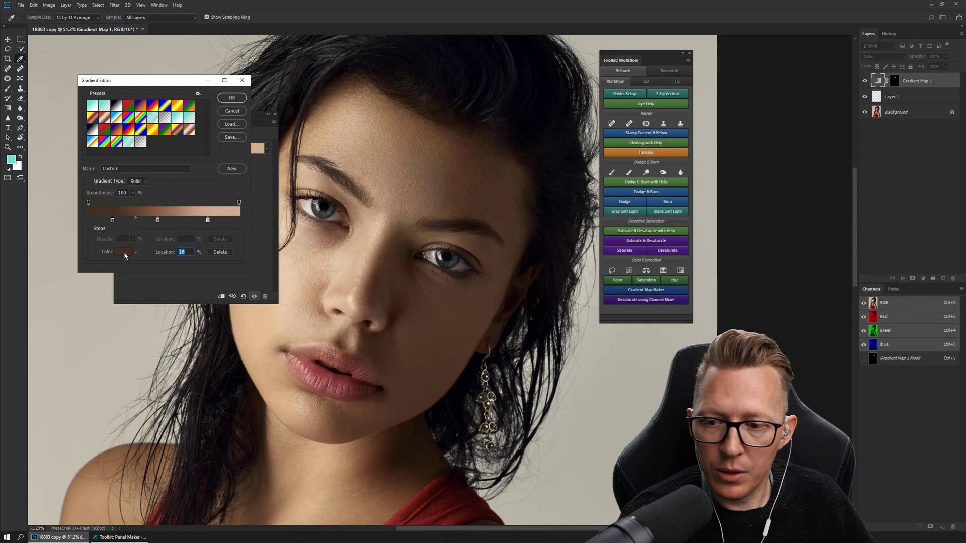
{"action": "left_click", "coordinate": [124, 253]}
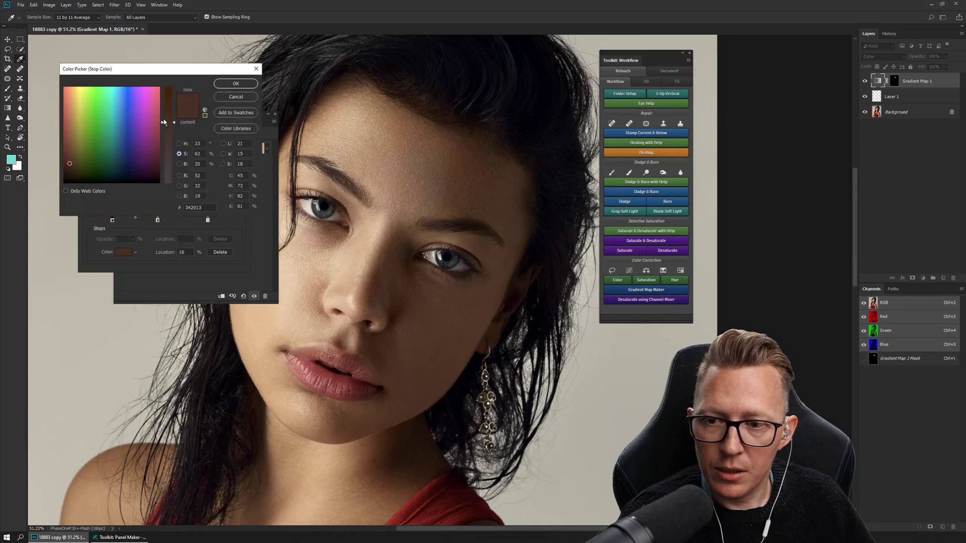
{"action": "mouse_move", "coordinate": [163, 121]}
{"action": "left_mouse_down"}
{"action": "mouse_move", "coordinate": [167, 104]}
{"action": "mouse_move", "coordinate": [166, 148]}
{"action": "mouse_move", "coordinate": [167, 112]}
{"action": "mouse_move", "coordinate": [168, 129]}
{"action": "left_mouse_up"}
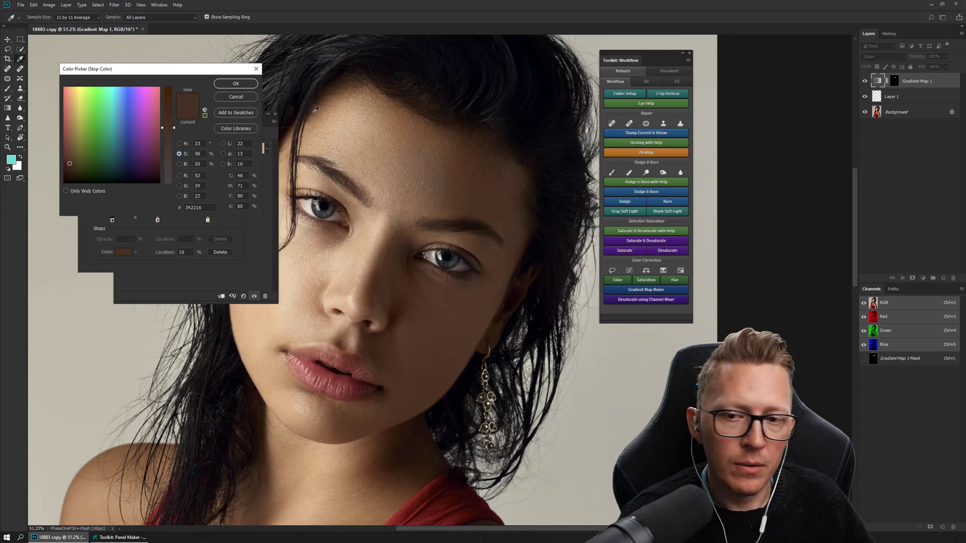
{"action": "left_click", "coordinate": [250, 97]}
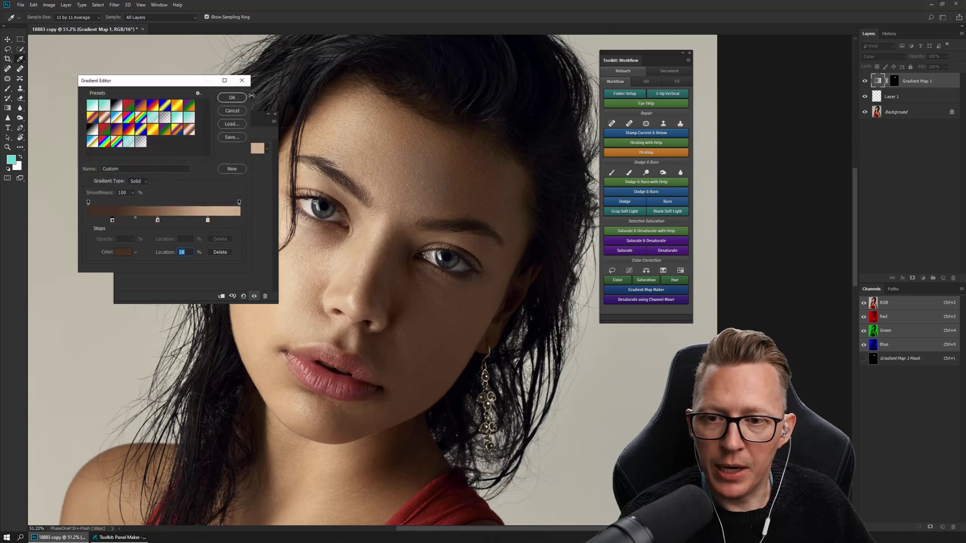
{"action": "left_click", "coordinate": [230, 111]}
- Toggle Gradient Map 1's mask view on and off to inspect it against the portrait
{"action": "key", "text": "z"}
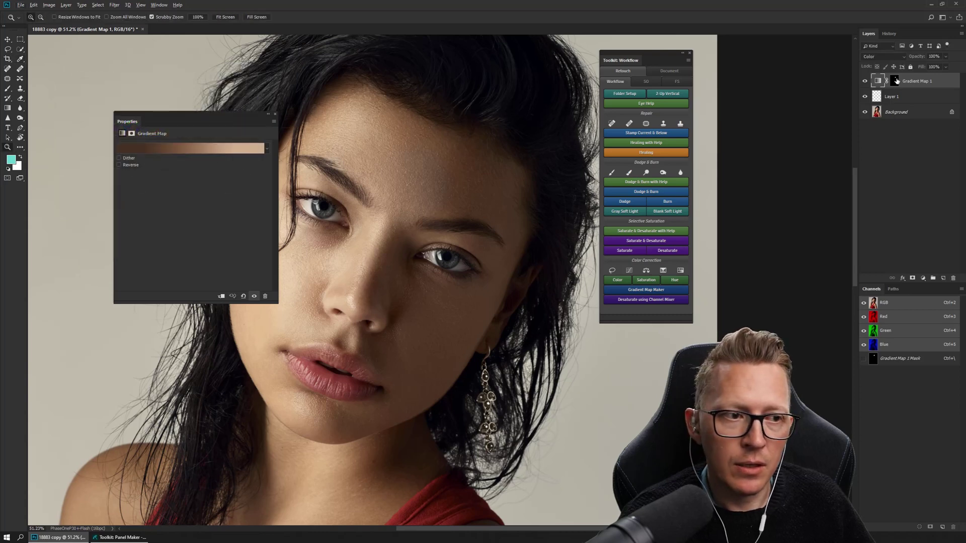
{"action": "left_click", "coordinate": [896, 81]}
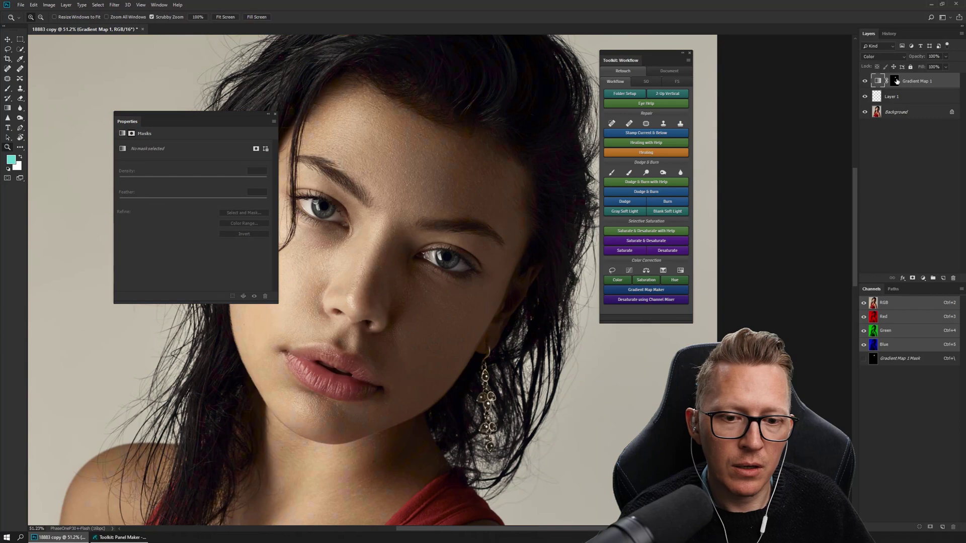
{"action": "left_click", "coordinate": [896, 81], "text": "alt"}
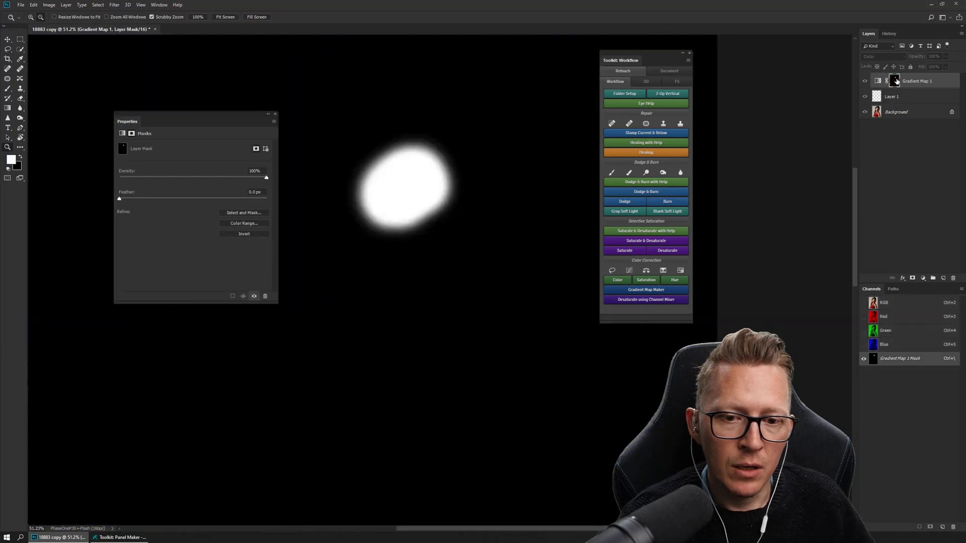
{"action": "left_click", "coordinate": [896, 81], "text": "alt"}
{"action": "left_click", "coordinate": [896, 81], "text": "alt"}
{"action": "left_click", "coordinate": [896, 81], "text": "alt"}
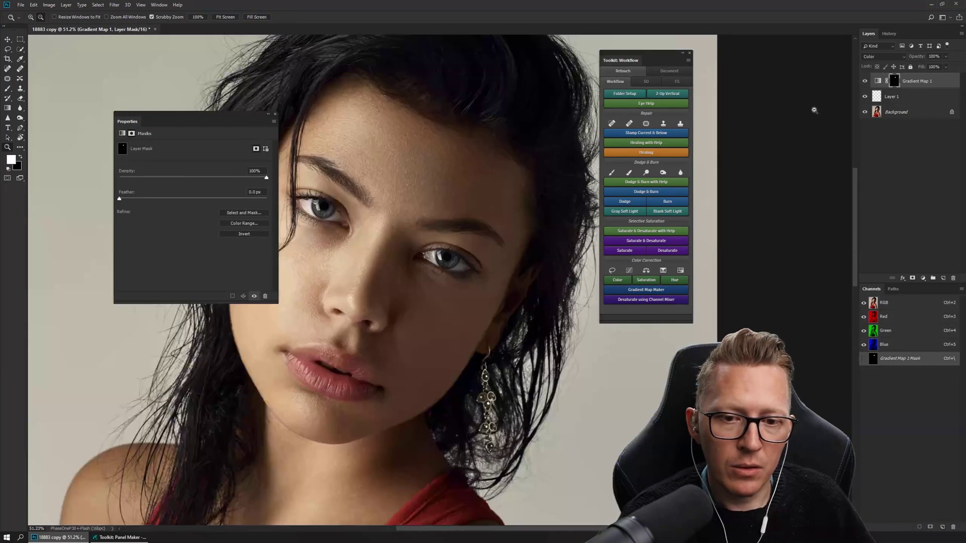
{"action": "left_click", "coordinate": [878, 81]}
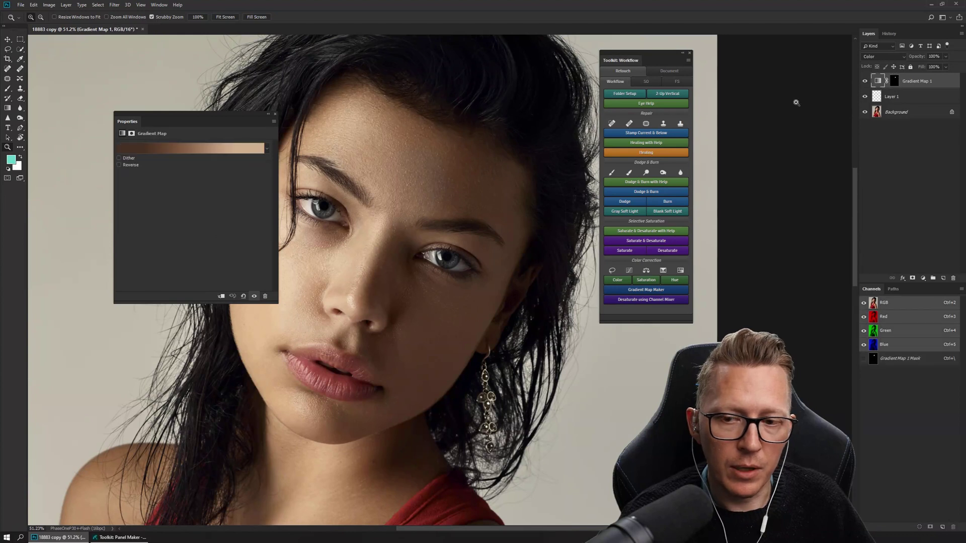
- Target Gradient Map 1's mask with the Brush and lower the brush flow to 28%
{"action": "key", "text": "b"}
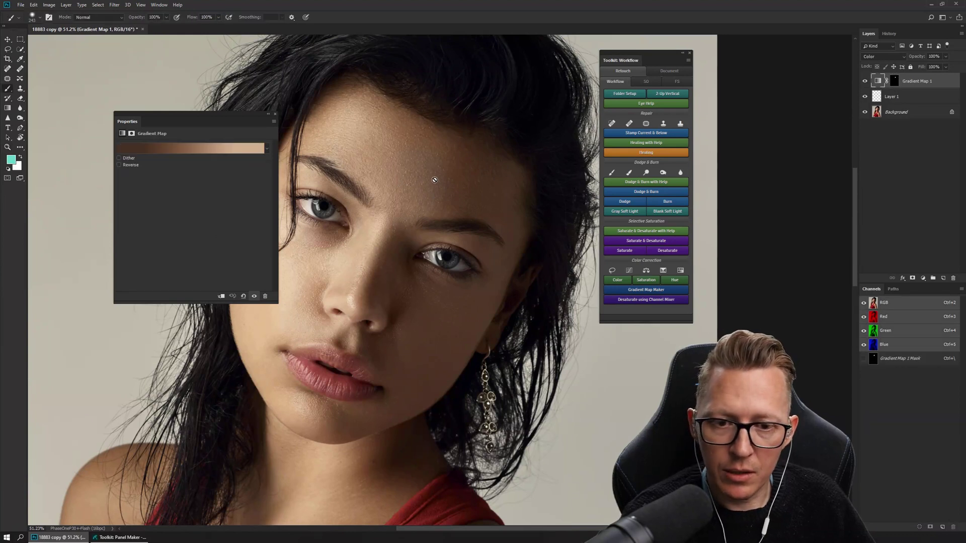
{"action": "left_click", "coordinate": [275, 115]}
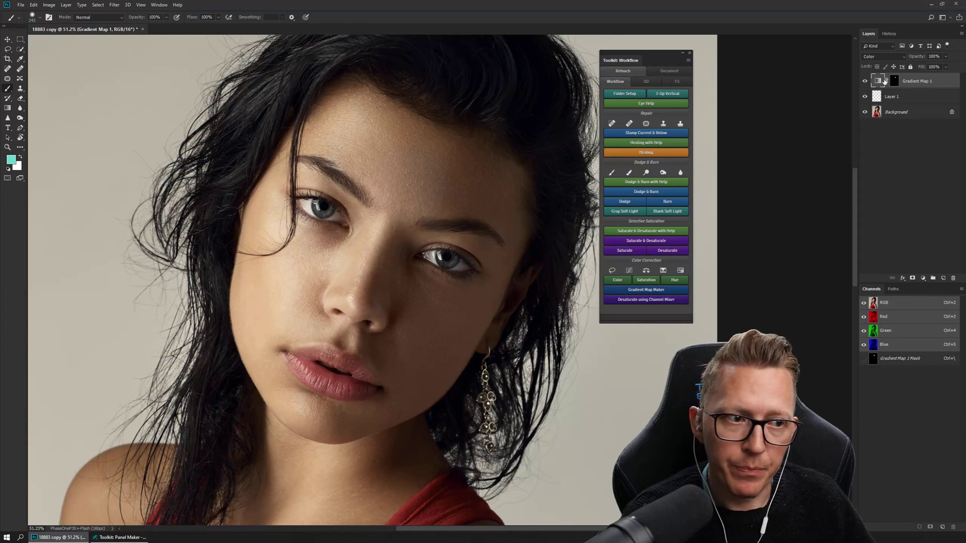
{"action": "left_click", "coordinate": [894, 81]}
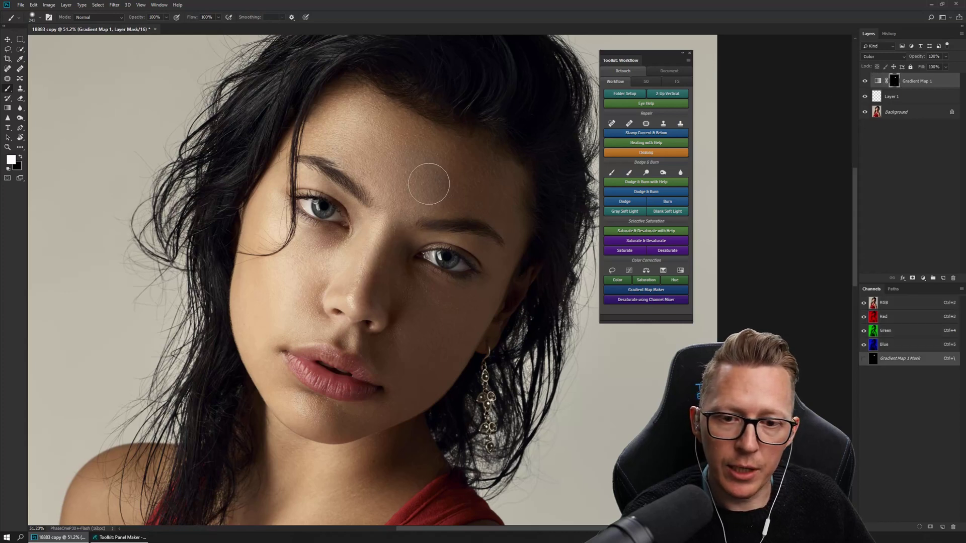
{"action": "right_click", "coordinate": [506, 168]}
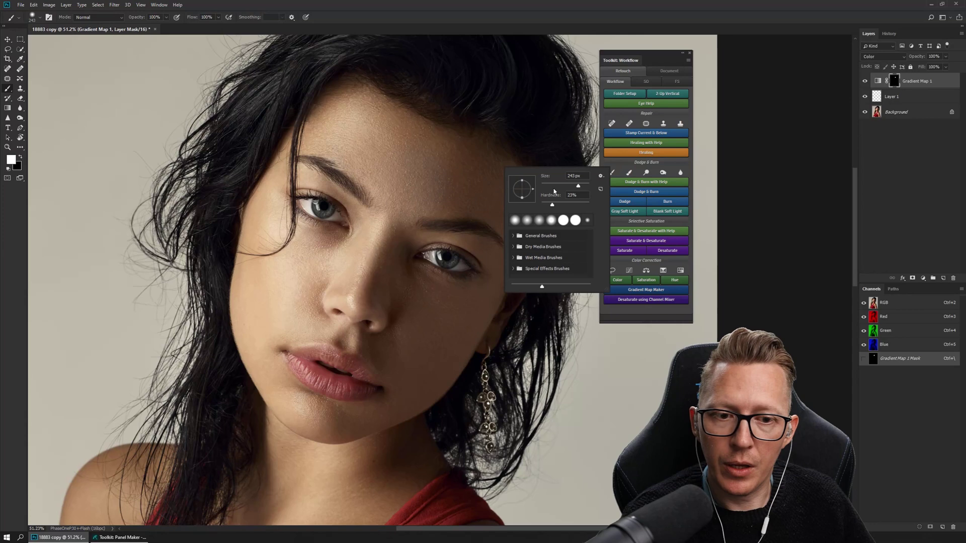
{"action": "left_click", "coordinate": [193, 18]}
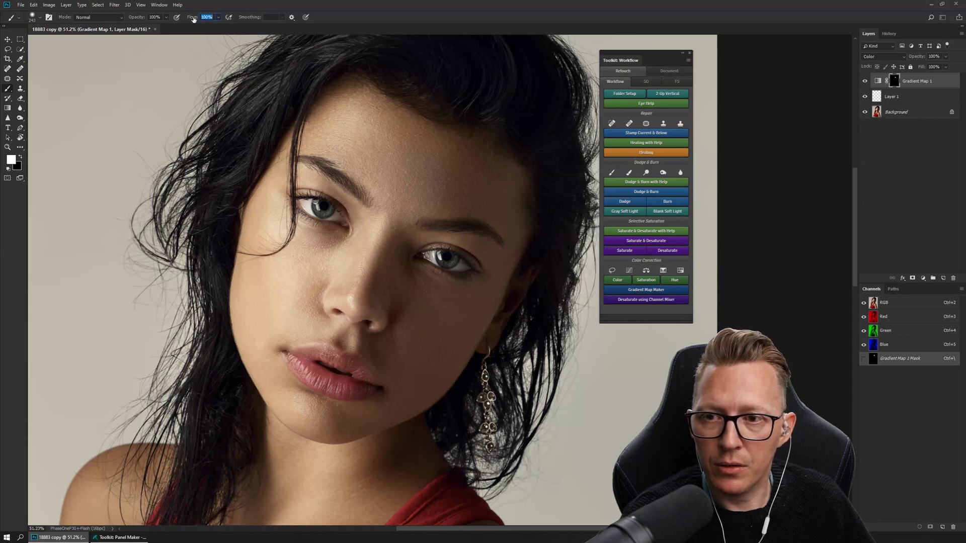
{"action": "left_click_drag", "start_coordinate": [193, 18], "coordinate": [166, 22]}
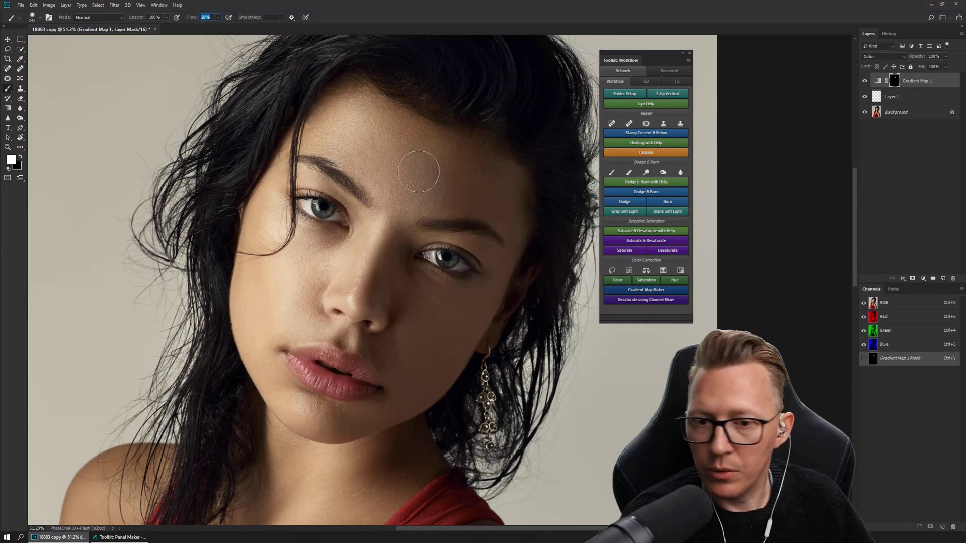
- Paint the forehead on the mask, switch to black and lower the flow to about 4%
{"action": "mouse_move", "coordinate": [419, 171]}
{"action": "left_mouse_down"}
{"action": "mouse_move", "coordinate": [436, 193]}
{"action": "mouse_move", "coordinate": [409, 147]}
{"action": "mouse_move", "coordinate": [433, 190]}
{"action": "mouse_move", "coordinate": [480, 175]}
{"action": "mouse_move", "coordinate": [440, 197]}
{"action": "mouse_move", "coordinate": [424, 169]}
{"action": "mouse_move", "coordinate": [435, 183]}
{"action": "mouse_move", "coordinate": [399, 194]}
{"action": "left_mouse_up"}
{"action": "key", "text": "x"}
{"action": "key", "text": "x"}
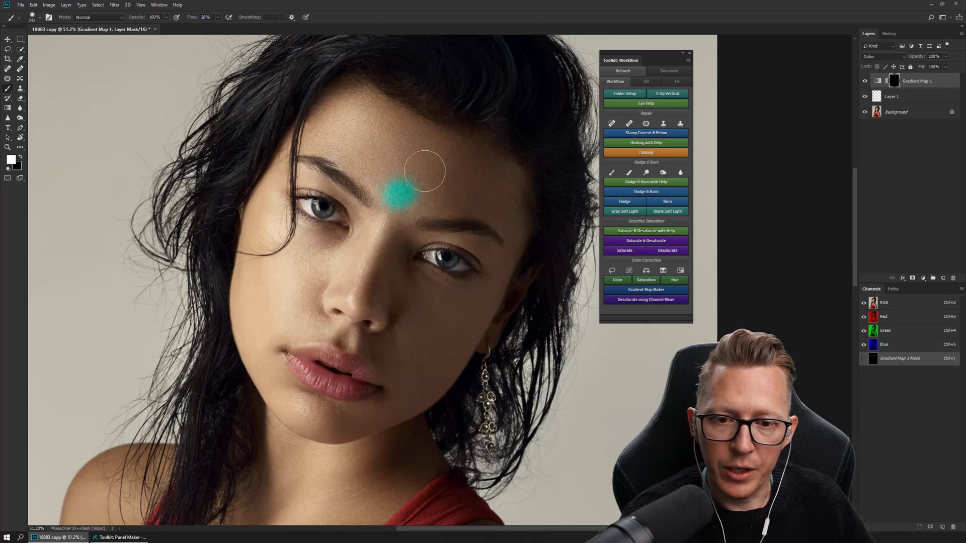
{"action": "mouse_move", "coordinate": [191, 19]}
{"action": "left_mouse_down"}
{"action": "mouse_move", "coordinate": [178, 19]}
{"action": "mouse_move", "coordinate": [195, 19]}
{"action": "left_mouse_up"}
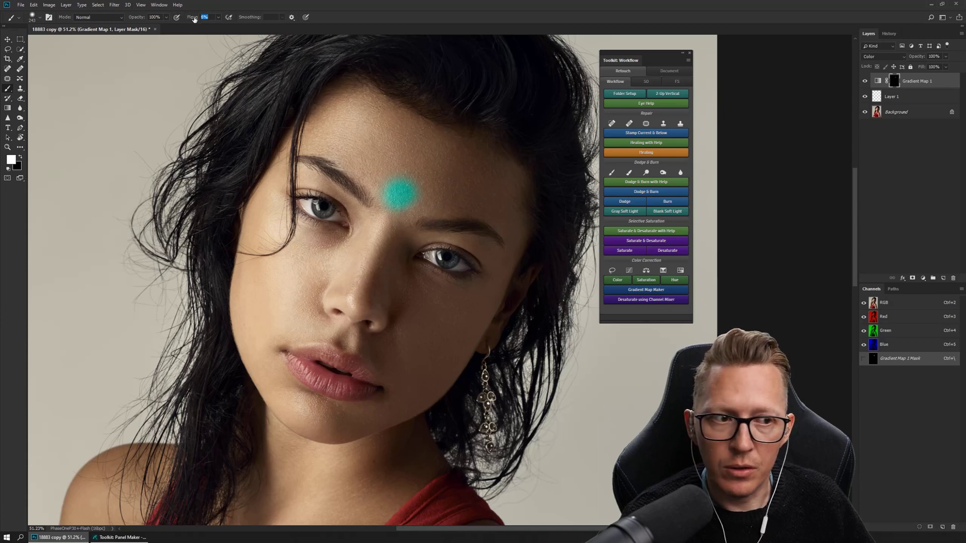
- Lower Layer 1's opacity to 27% and paint Gradient Map 1's mask over the cyan blotch
{"action": "left_click", "coordinate": [895, 99]}
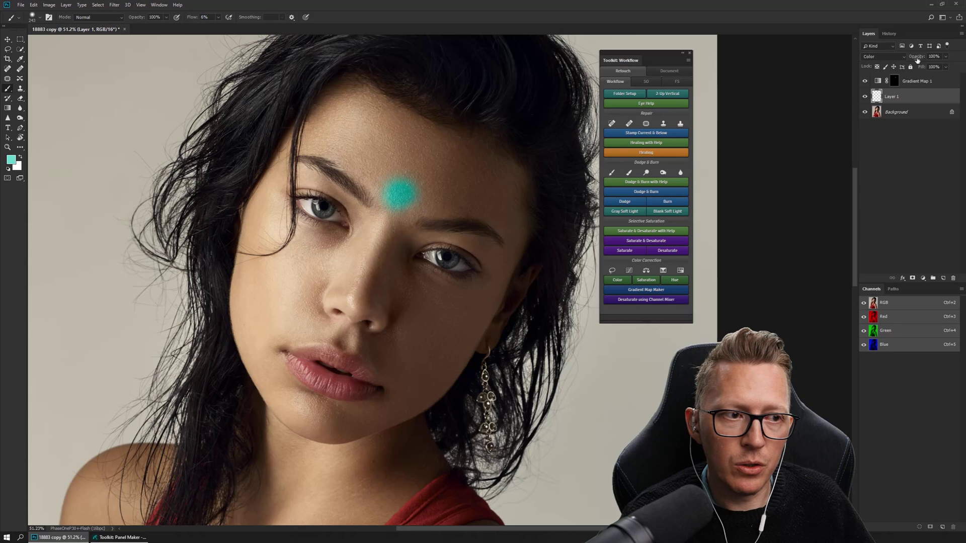
{"action": "left_click_drag", "start_coordinate": [917, 60], "coordinate": [904, 62]}
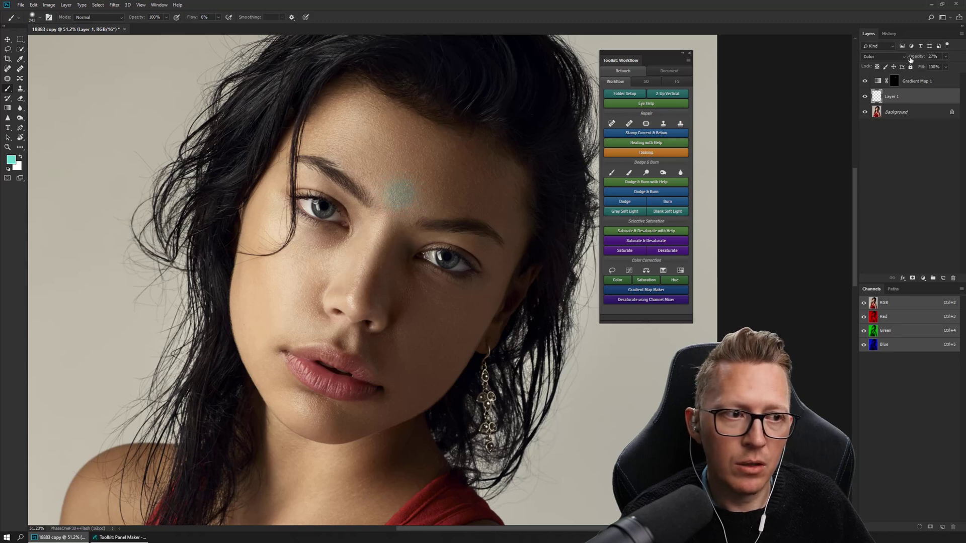
{"action": "left_click", "coordinate": [896, 81]}
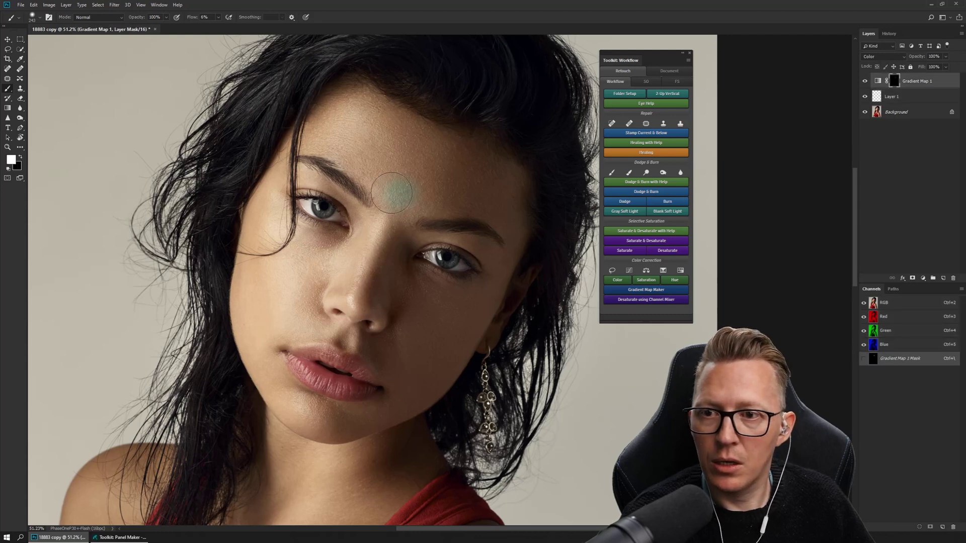
{"action": "mouse_move", "coordinate": [399, 195]}
{"action": "left_mouse_down"}
{"action": "mouse_move", "coordinate": [379, 197]}
{"action": "mouse_move", "coordinate": [402, 188]}
{"action": "mouse_move", "coordinate": [413, 205]}
{"action": "mouse_move", "coordinate": [402, 184]}
{"action": "left_mouse_up"}
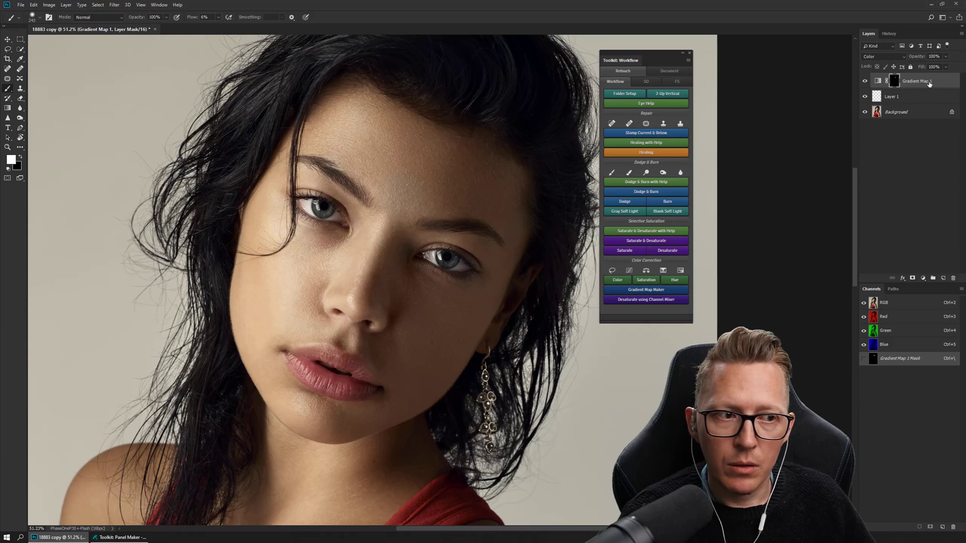
- Delete Gradient Map 1 and sample a face skin tone (RGB 179, 136, 90) as the foreground colour
{"action": "left_click_drag", "start_coordinate": [931, 81], "coordinate": [928, 101]}
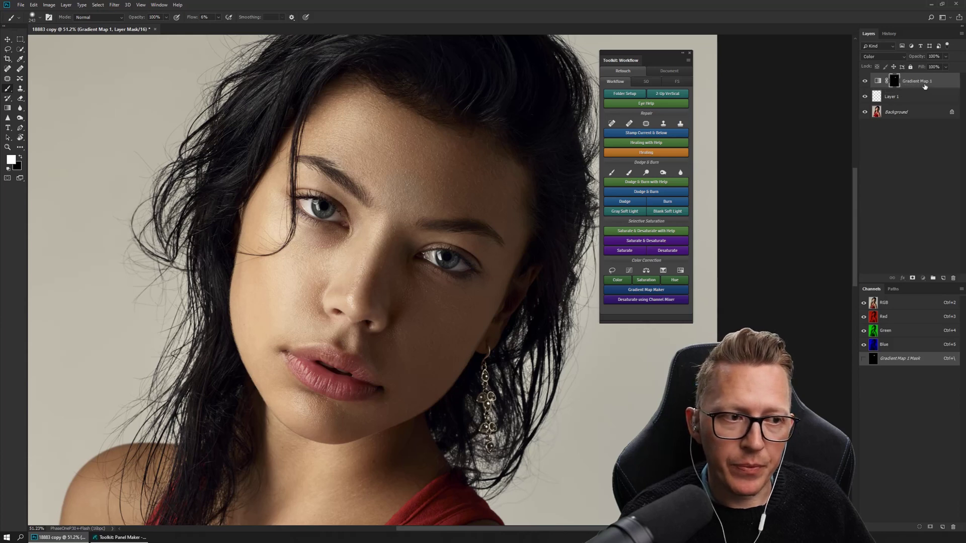
{"action": "left_click", "coordinate": [932, 119]}
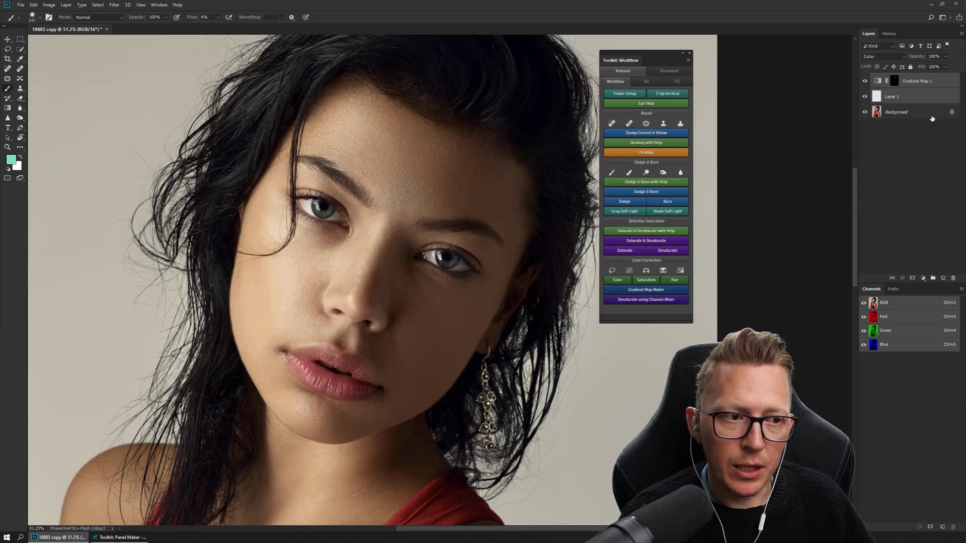
{"action": "left_click", "coordinate": [928, 97]}
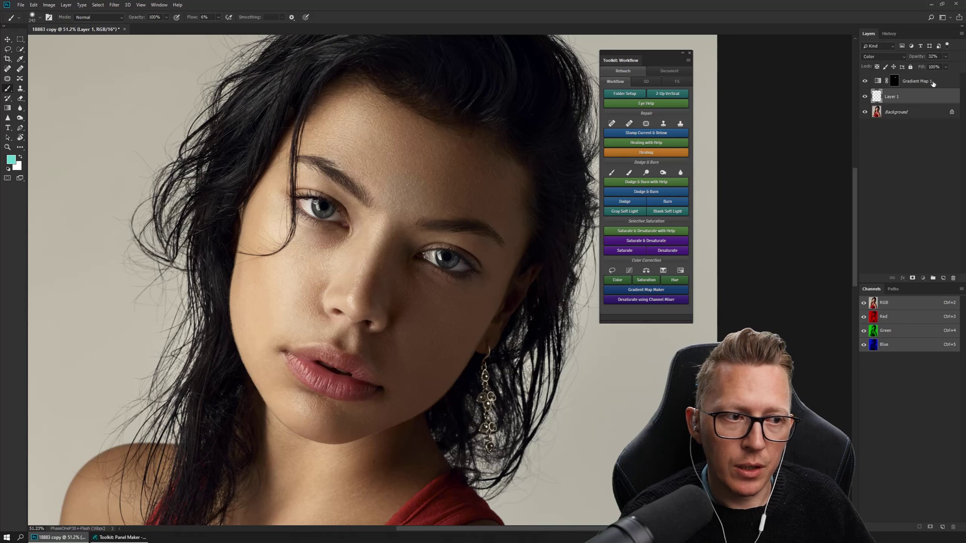
{"action": "left_click_drag", "start_coordinate": [933, 84], "coordinate": [954, 278]}
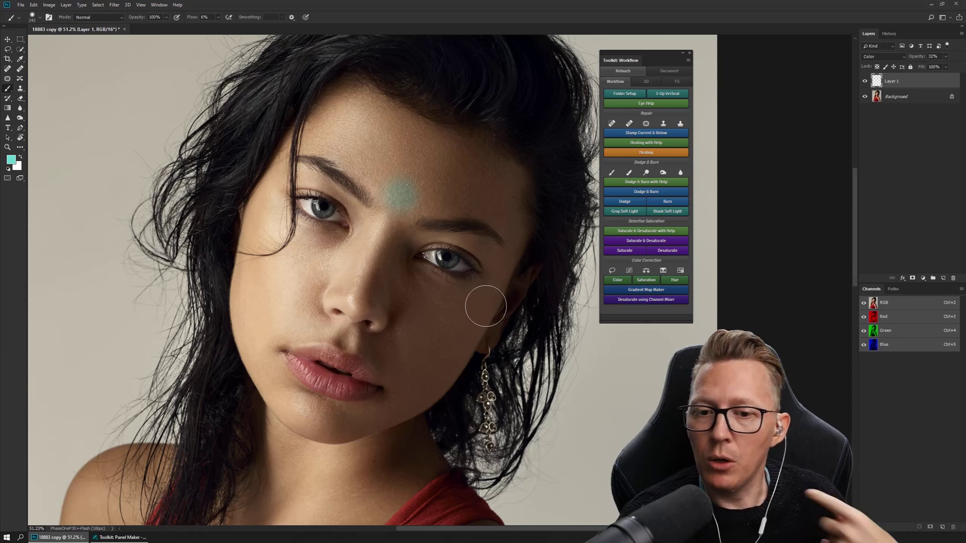
{"action": "left_click", "coordinate": [11, 160]}
{"action": "left_click", "coordinate": [376, 135]}
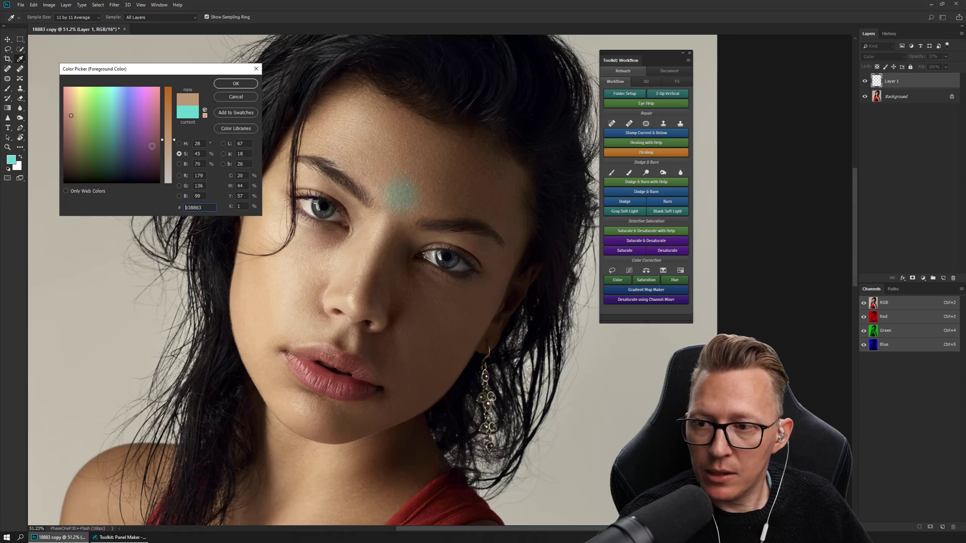
- Cancel the Foreground Color picker, keeping cyan as the foreground colour
{"action": "left_click", "coordinate": [237, 97]}
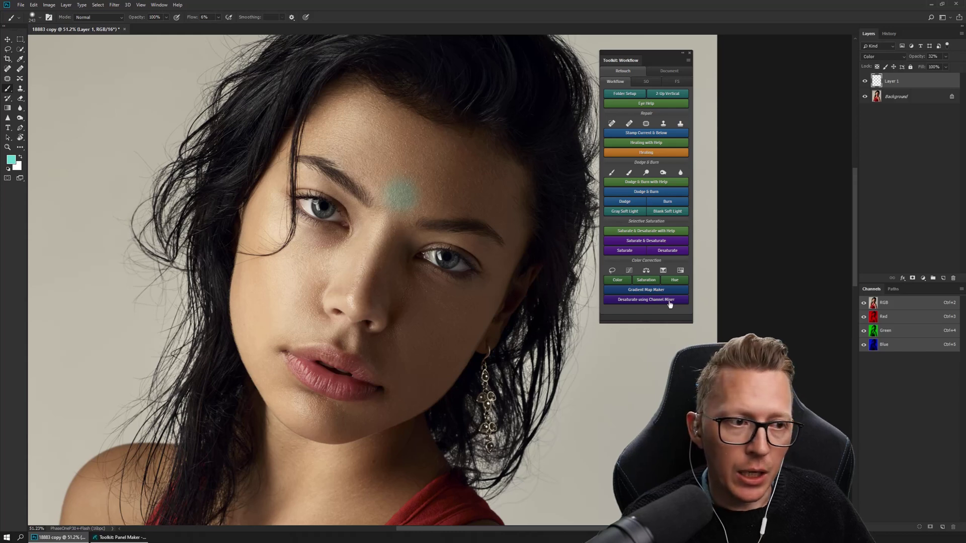
- Start a new sampled-colour gradient map and pick the dark hair colour for its first stop
{"action": "left_click", "coordinate": [647, 290]}
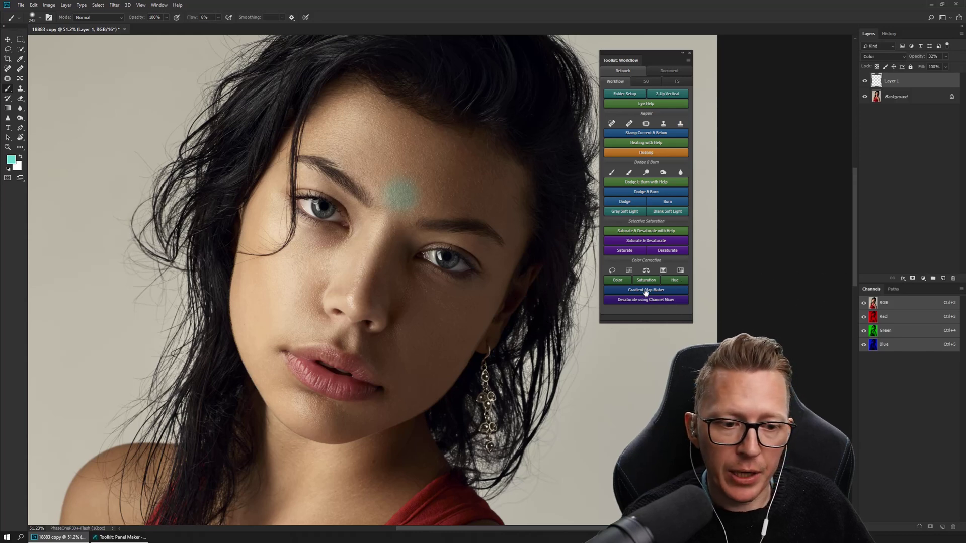
{"action": "left_click", "coordinate": [517, 168]}
{"action": "left_click", "coordinate": [503, 203]}
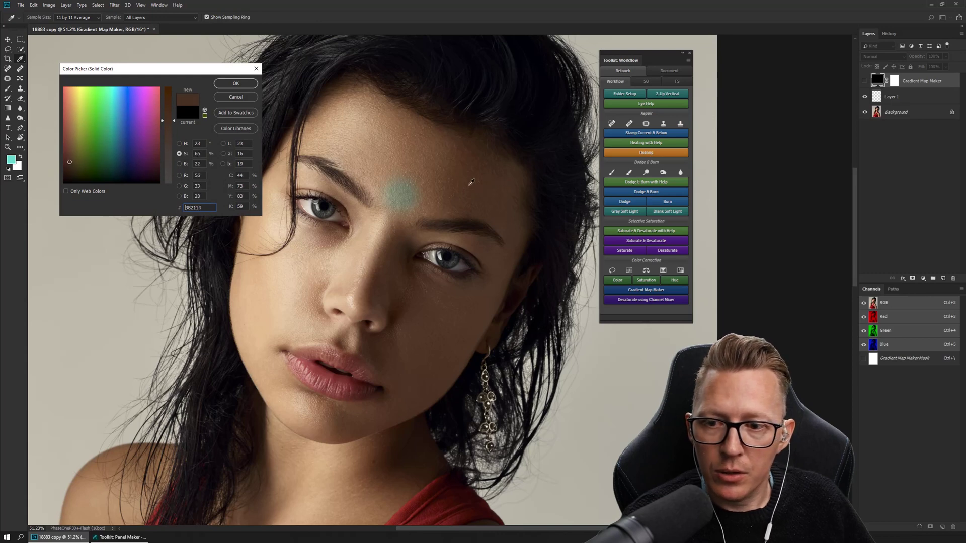
{"action": "left_click", "coordinate": [471, 200]}
{"action": "left_click", "coordinate": [492, 180]}
{"action": "left_click", "coordinate": [482, 191]}
{"action": "left_click", "coordinate": [405, 176]}
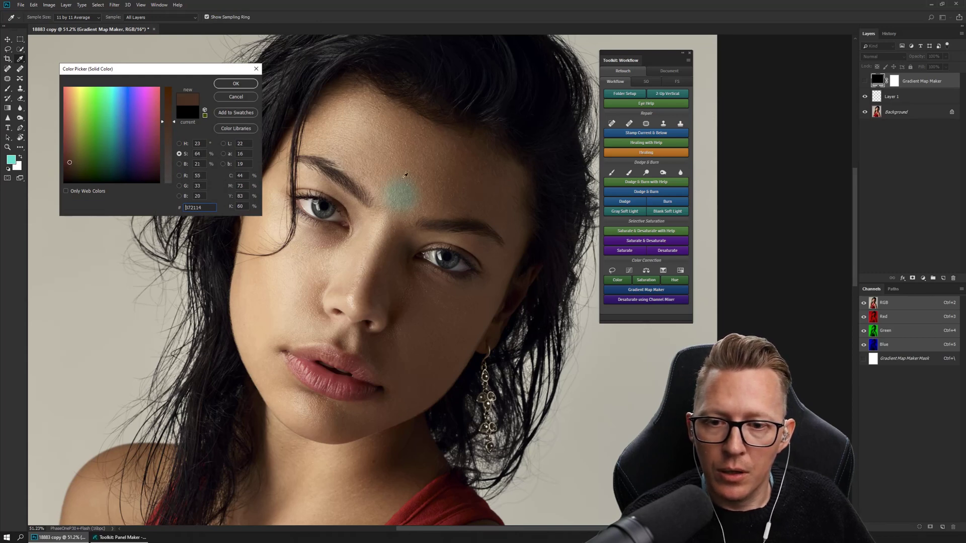
{"action": "left_click", "coordinate": [246, 82]}
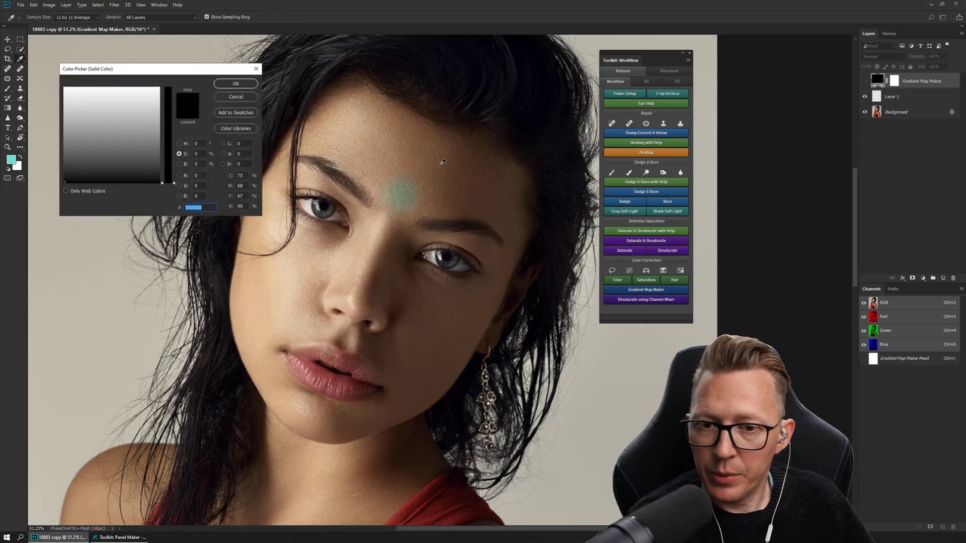
- Sample brown forehead skin tones and build the Color-blended skin-tone gradient map with its mask
{"action": "left_click", "coordinate": [447, 199]}
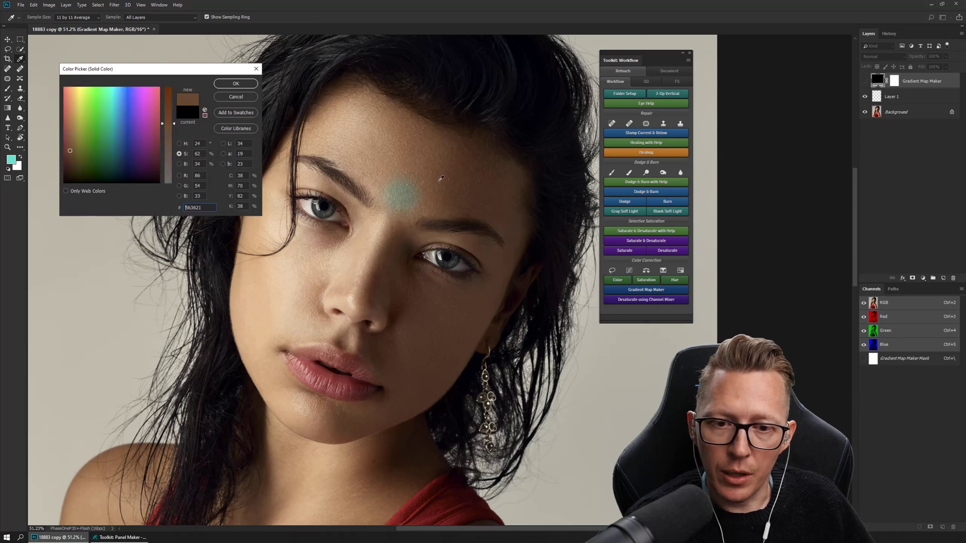
{"action": "left_click_drag", "start_coordinate": [446, 187], "coordinate": [386, 223]}
{"action": "key", "text": "Return"}
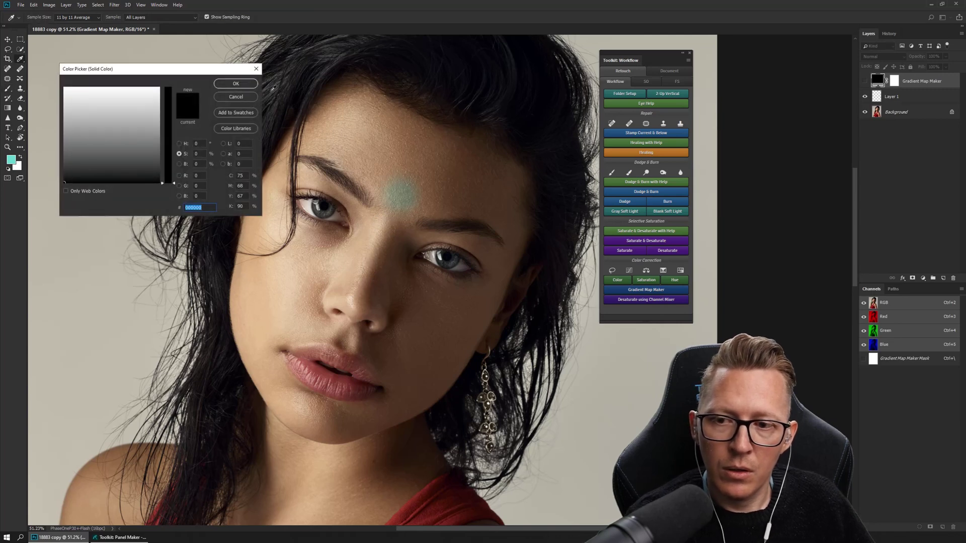
{"action": "key", "text": "Return"}
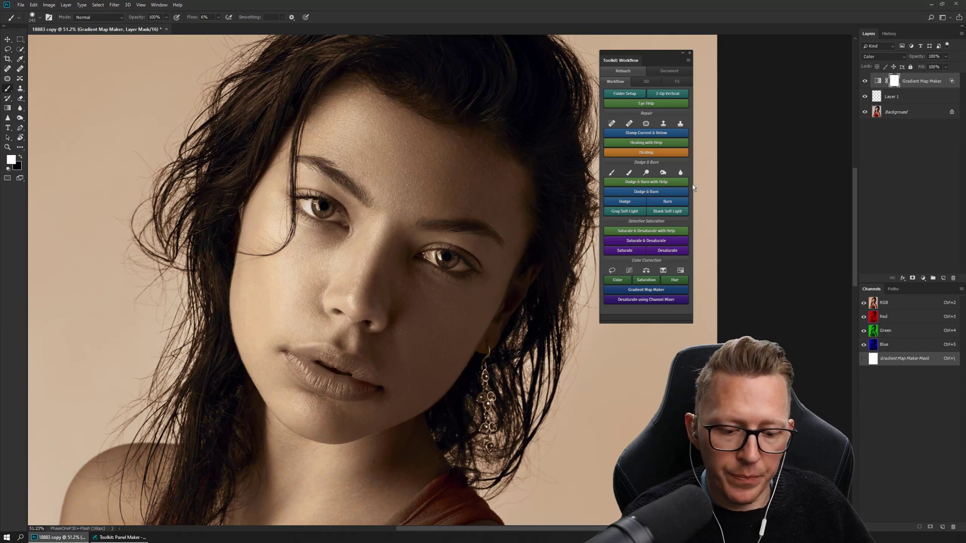
- Invert the Gradient Map Maker layer mask to black with Ctrl+I
{"action": "key", "text": "ctrl+i"}
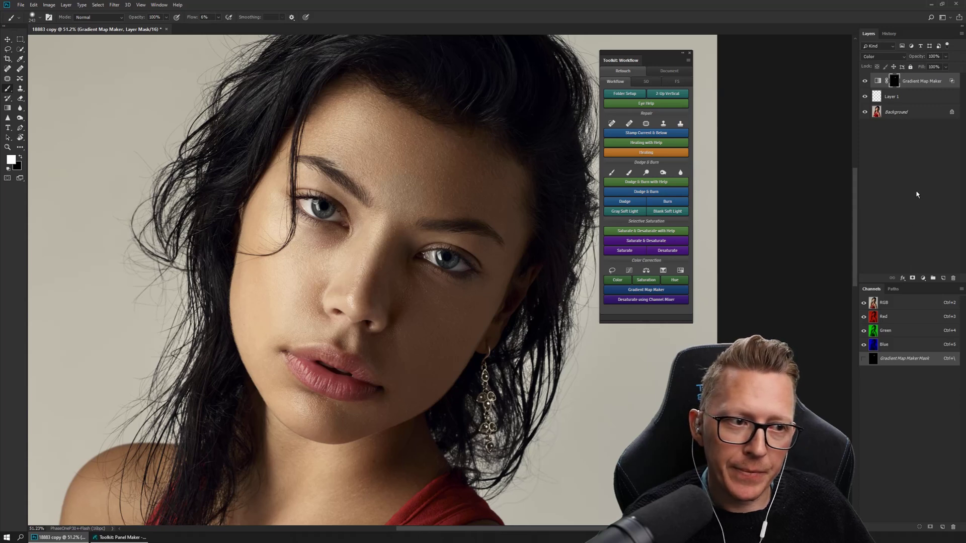
{"action": "double_click", "coordinate": [878, 80]}
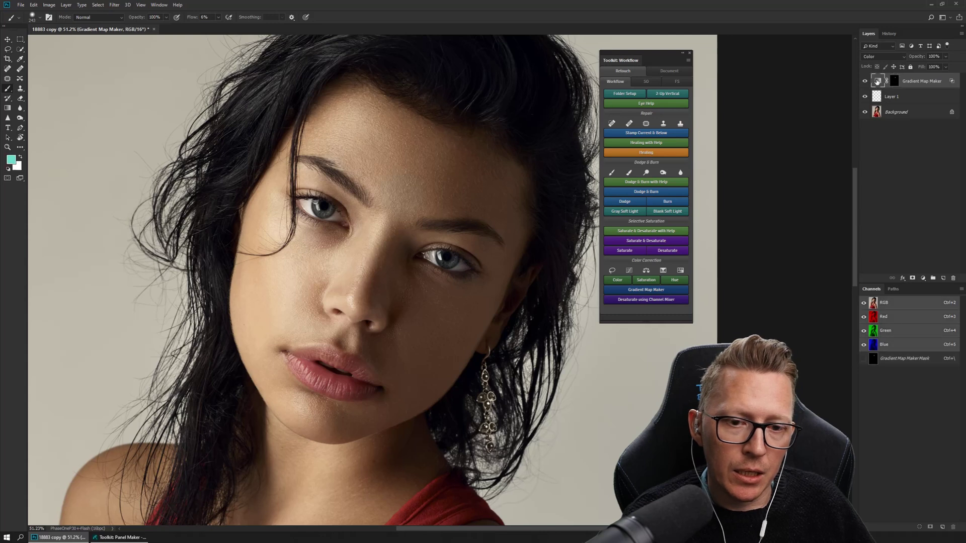
{"action": "left_click", "coordinate": [205, 150]}
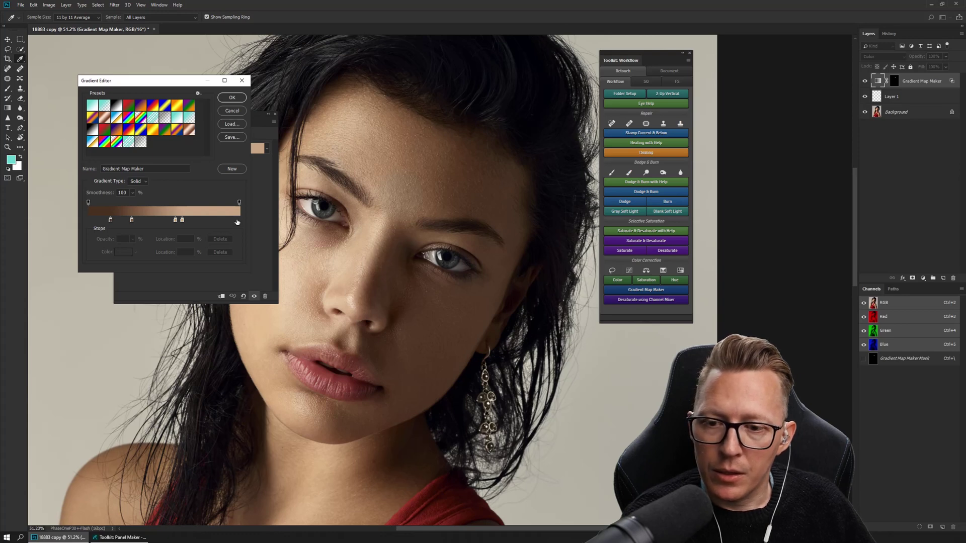
{"action": "left_click", "coordinate": [233, 113]}
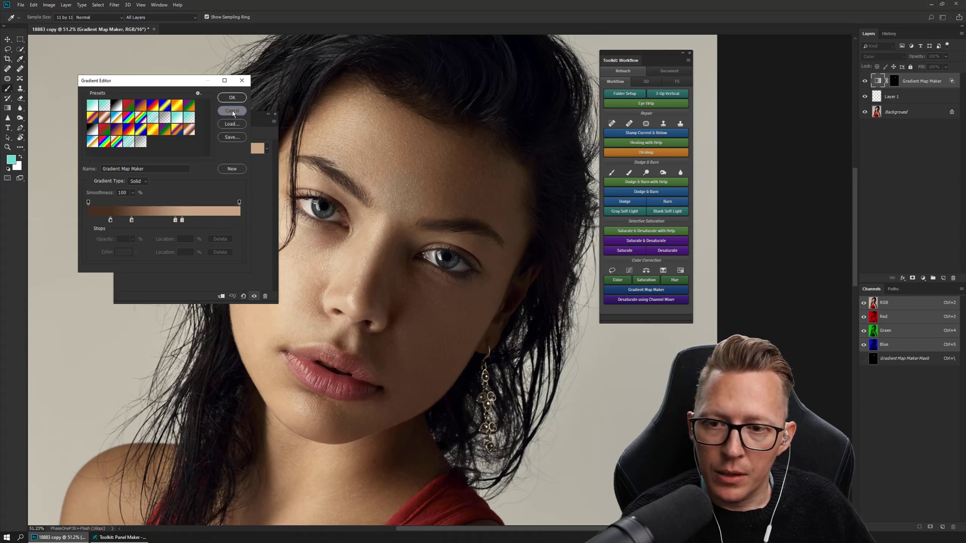
{"action": "left_click", "coordinate": [275, 114]}
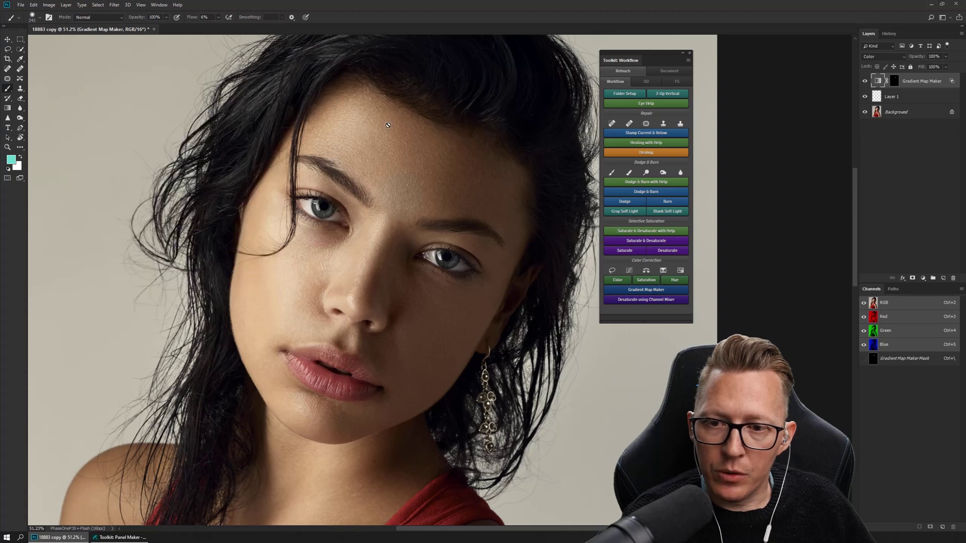
{"action": "key", "text": "h"}
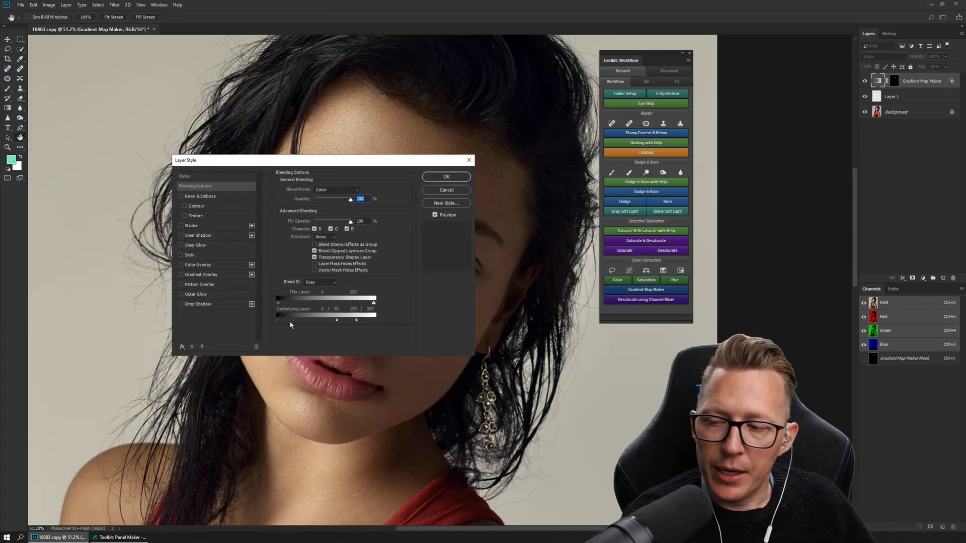
{"action": "left_click", "coordinate": [452, 188]}
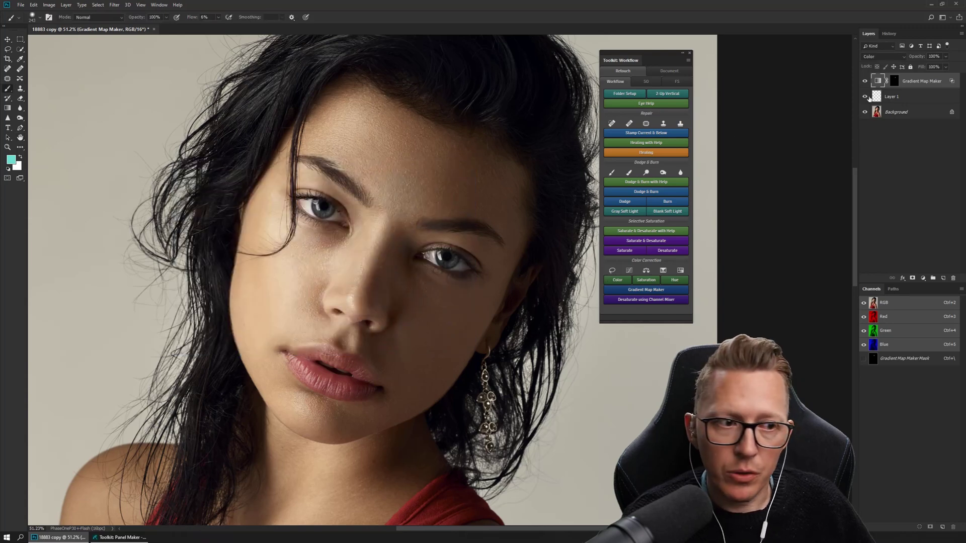
- In the gradient map's gradient, add a teal right-end stop and fade that end to transparent
{"action": "double_click", "coordinate": [878, 80]}
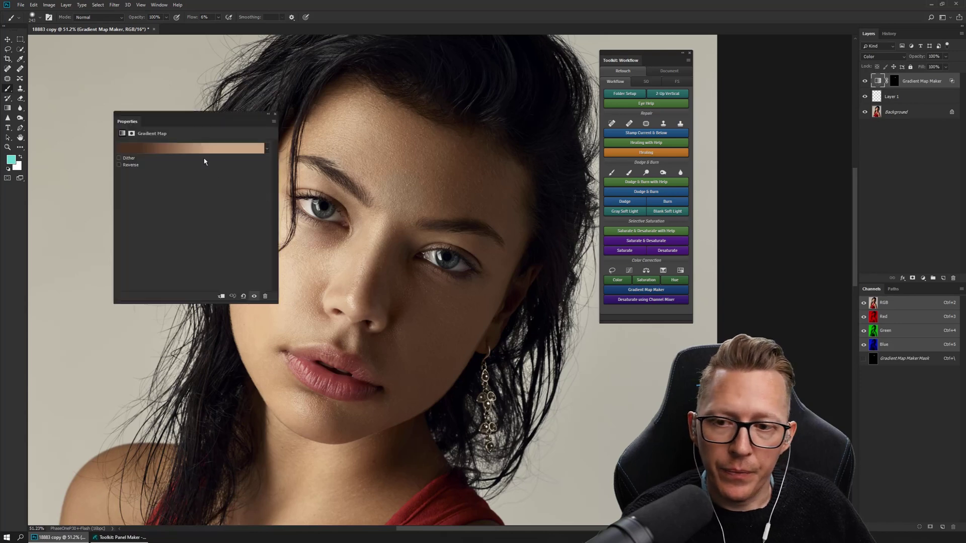
{"action": "left_click", "coordinate": [209, 143]}
{"action": "left_click", "coordinate": [238, 221]}
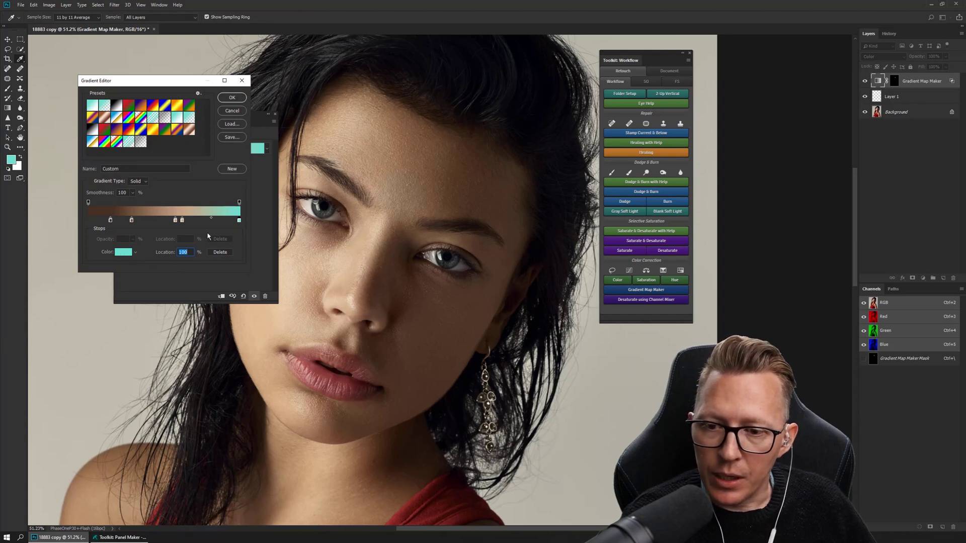
{"action": "left_click", "coordinate": [219, 202]}
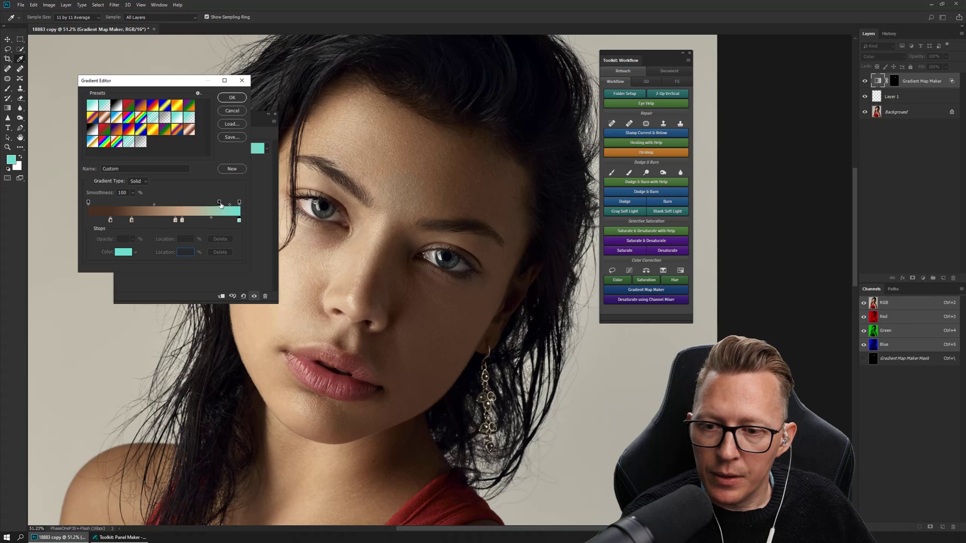
{"action": "left_click", "coordinate": [240, 203]}
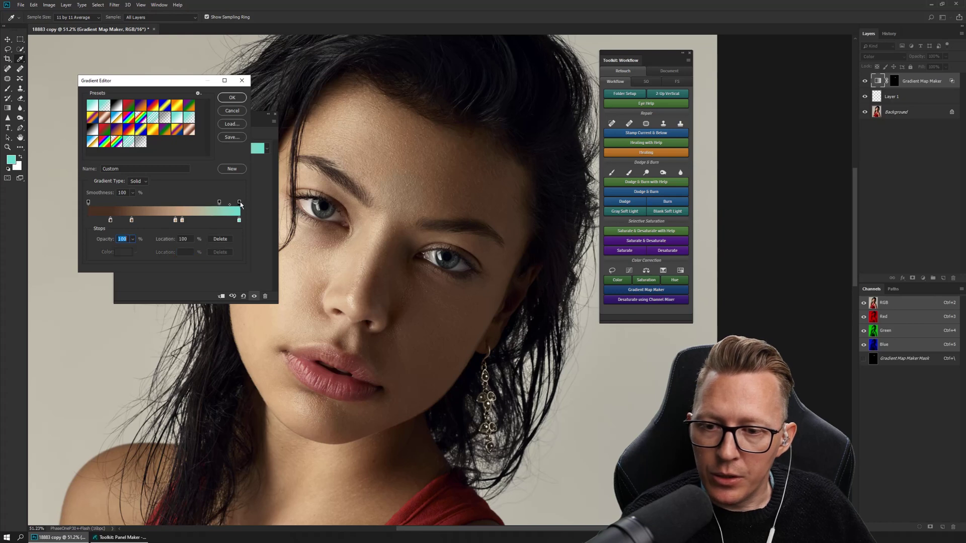
{"action": "left_click", "coordinate": [133, 240]}
{"action": "left_click_drag", "start_coordinate": [132, 250], "coordinate": [44, 265]}
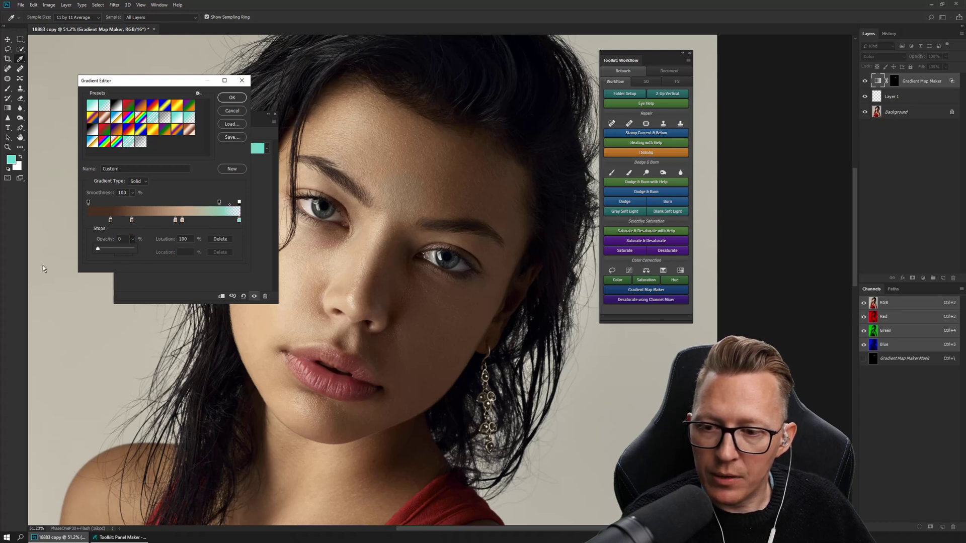
- Change the right-end colour stop to pure white
{"action": "left_click", "coordinate": [239, 220]}
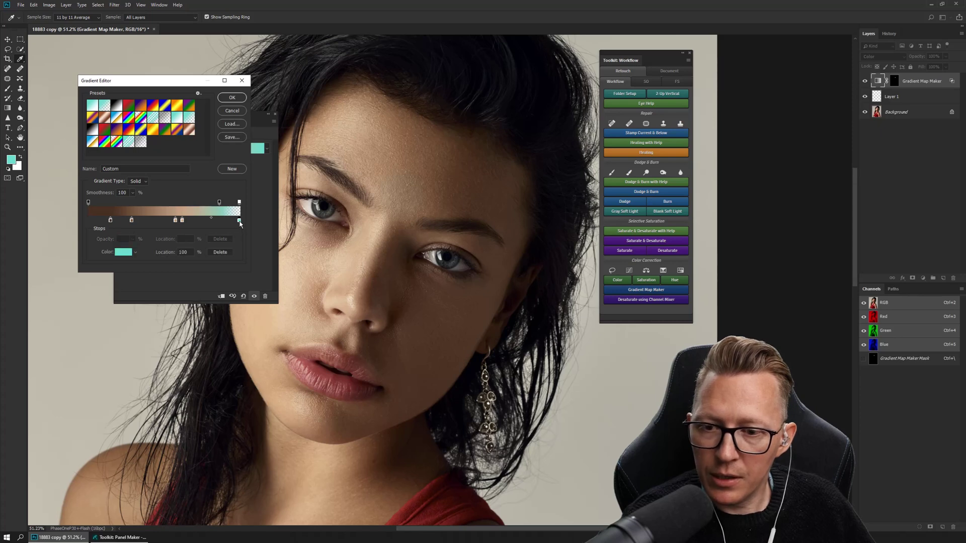
{"action": "left_click", "coordinate": [124, 252]}
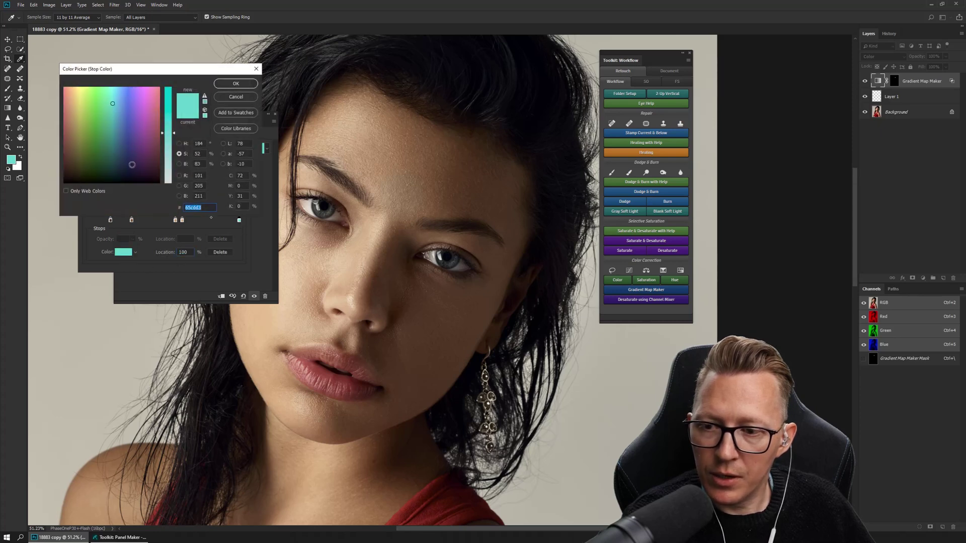
{"action": "left_click_drag", "start_coordinate": [168, 143], "coordinate": [176, 203]}
{"action": "left_click_drag", "start_coordinate": [141, 98], "coordinate": [196, 65]}
{"action": "left_click_drag", "start_coordinate": [125, 108], "coordinate": [64, 88]}
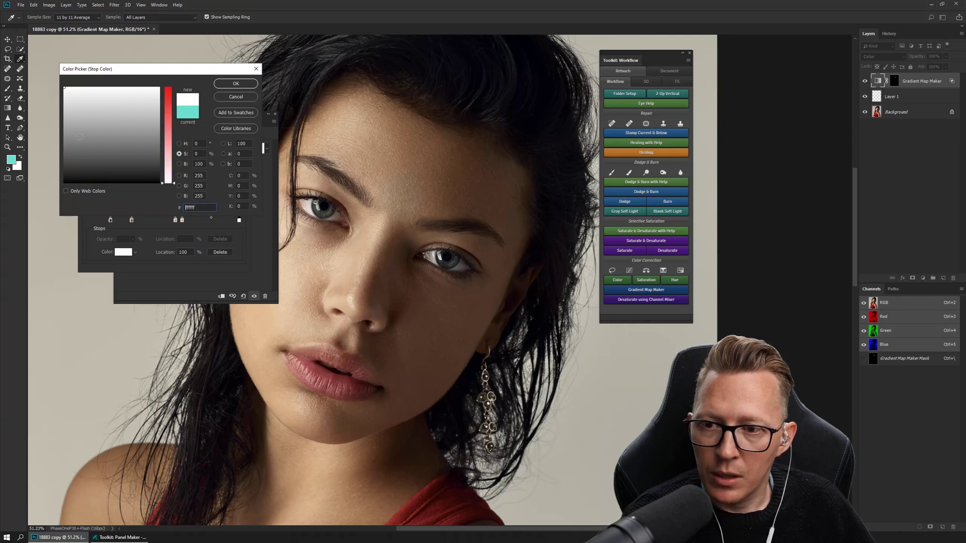
{"action": "left_click", "coordinate": [235, 83]}
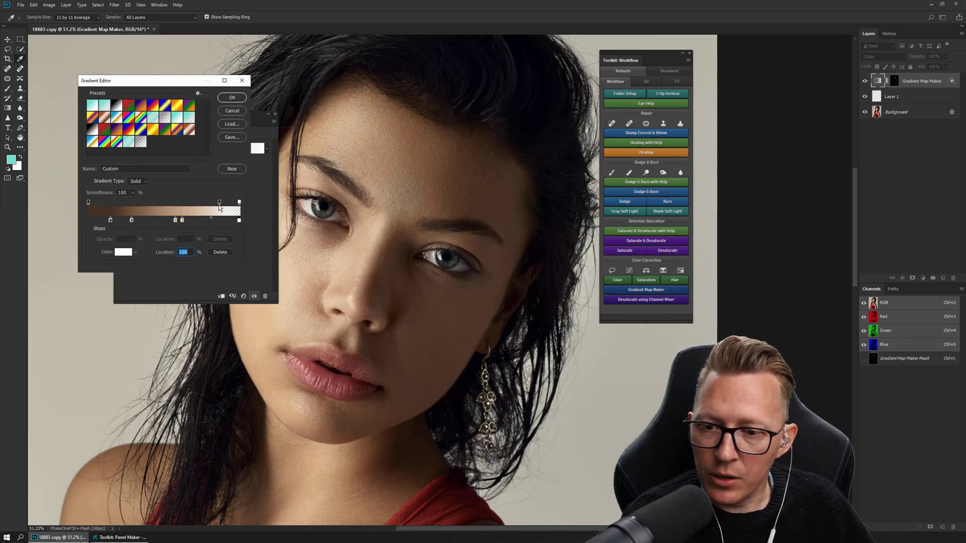
- Move the opacity stop to 70, then cancel these edits and close the gradient editor
{"action": "left_click_drag", "start_coordinate": [219, 205], "coordinate": [196, 206]}
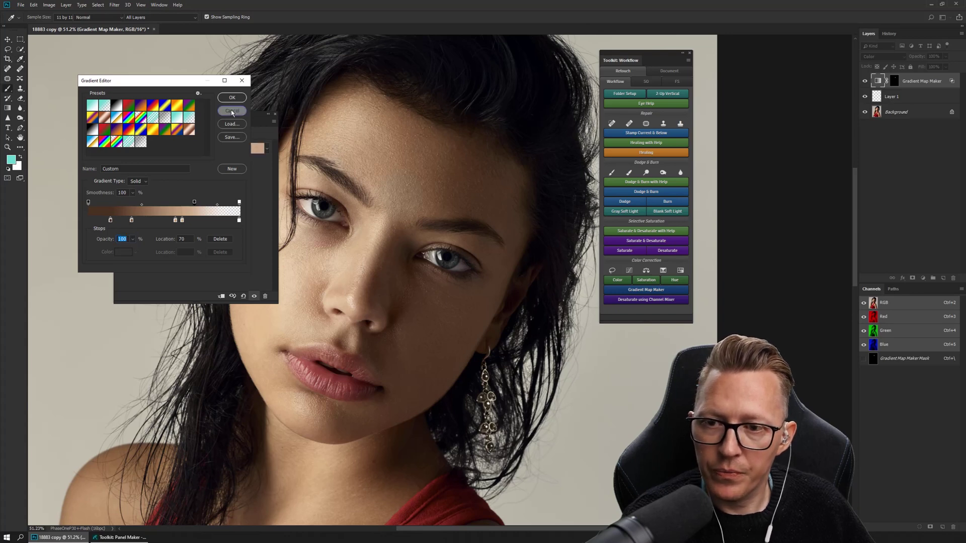
{"action": "left_click", "coordinate": [231, 111]}
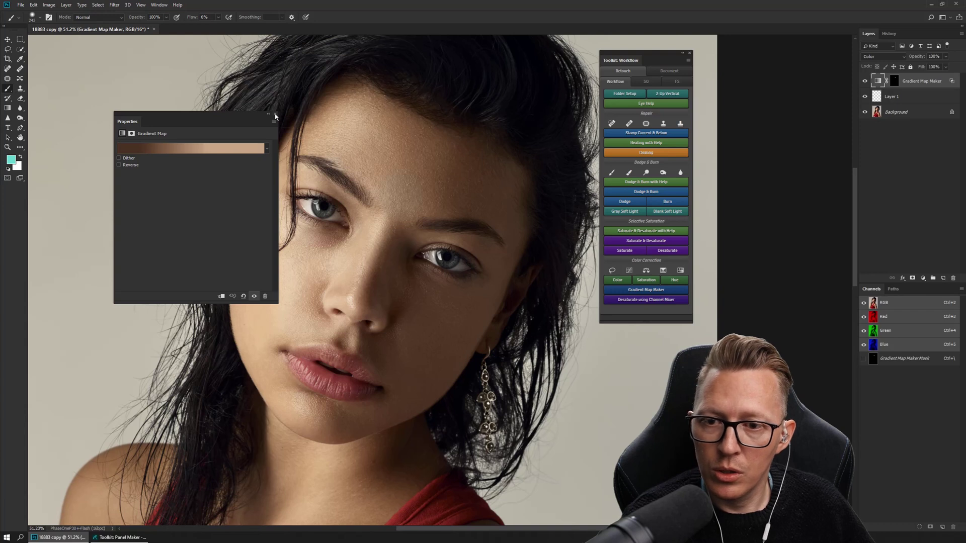
{"action": "left_click", "coordinate": [217, 150]}
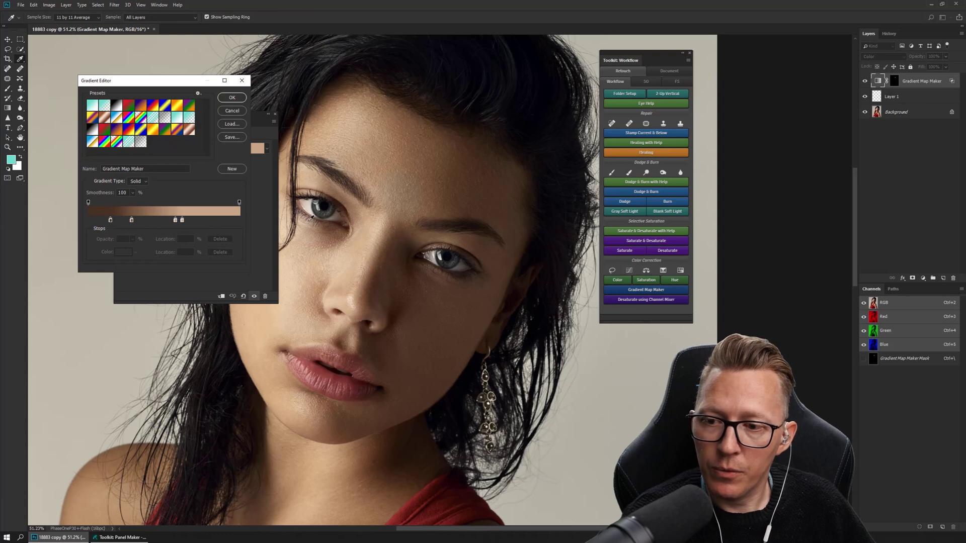
{"action": "left_click", "coordinate": [238, 108]}
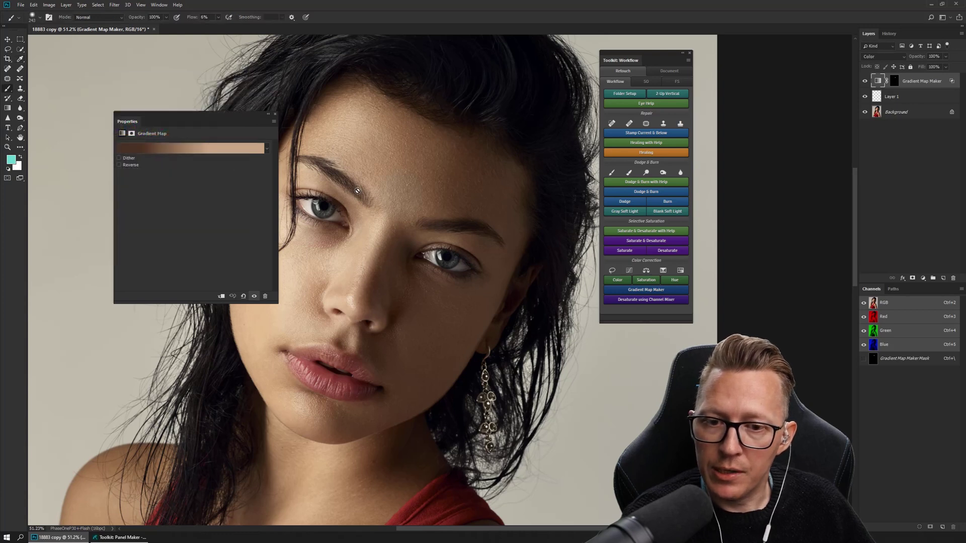
- Close the gradient map settings and toggle the Gradient Map Maker layer repeatedly to compare, ending visible
{"action": "left_click", "coordinate": [275, 114]}
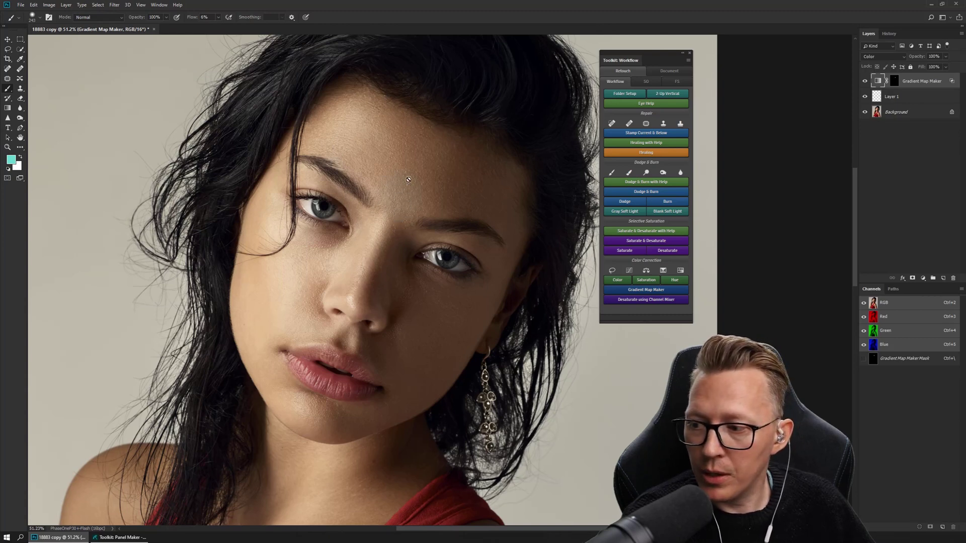
{"action": "left_click", "coordinate": [865, 82]}
{"action": "left_click", "coordinate": [865, 82]}
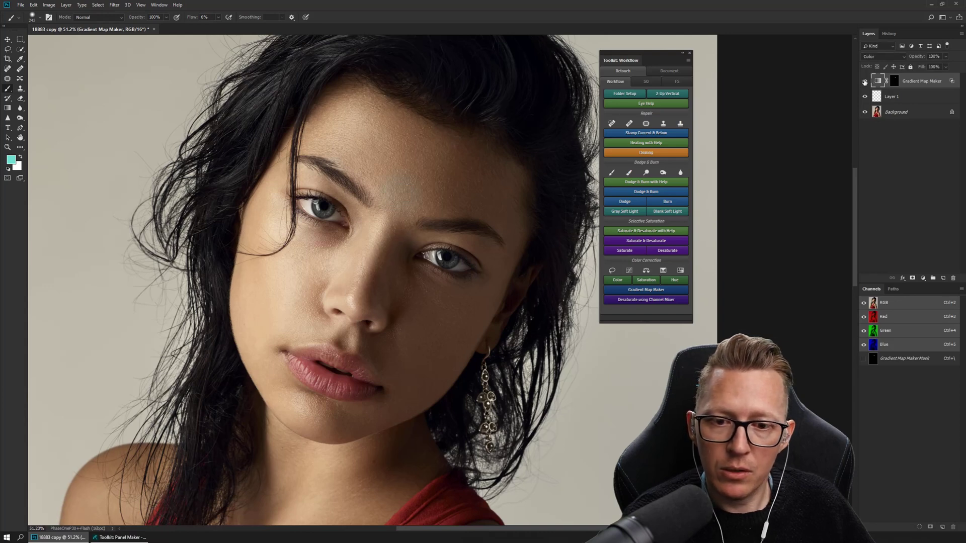
{"action": "left_click", "coordinate": [865, 82]}
{"action": "left_click", "coordinate": [865, 81]}
{"action": "left_click", "coordinate": [865, 82]}
{"action": "left_click", "coordinate": [865, 82]}
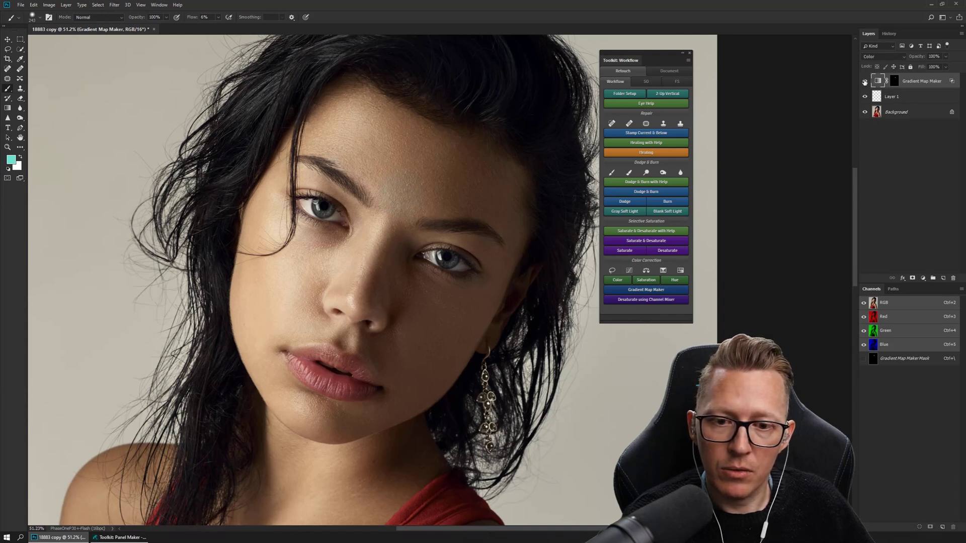
{"action": "left_click", "coordinate": [865, 82]}
{"action": "left_click", "coordinate": [865, 81]}
{"action": "left_click", "coordinate": [865, 81]}
{"action": "left_click", "coordinate": [865, 82]}
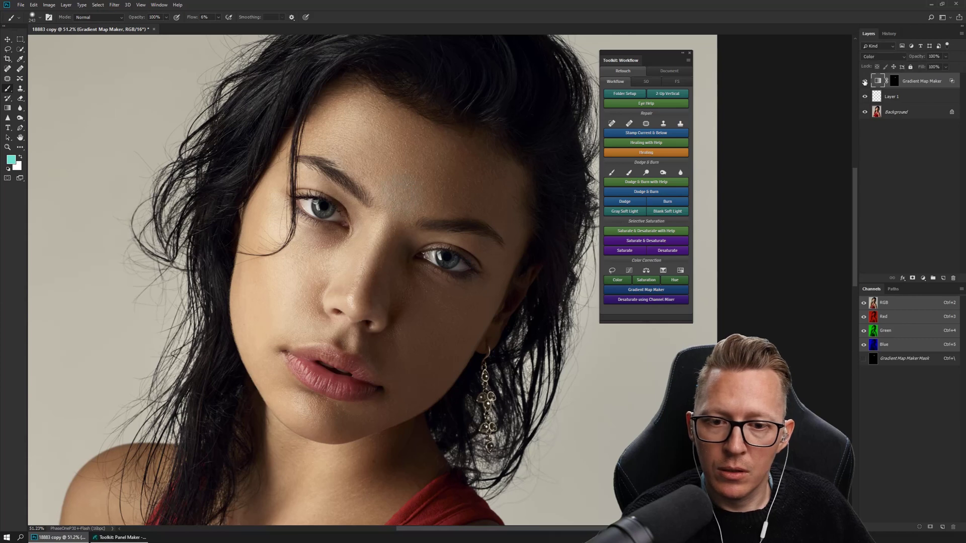
{"action": "left_click", "coordinate": [865, 82]}
{"action": "left_click", "coordinate": [865, 82]}
{"action": "left_click", "coordinate": [865, 81]}
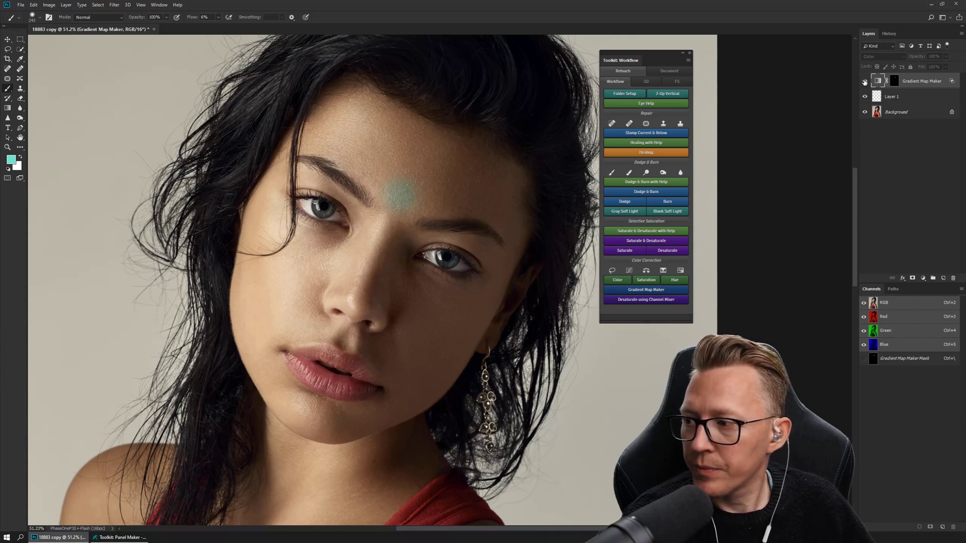
{"action": "left_click", "coordinate": [865, 81]}
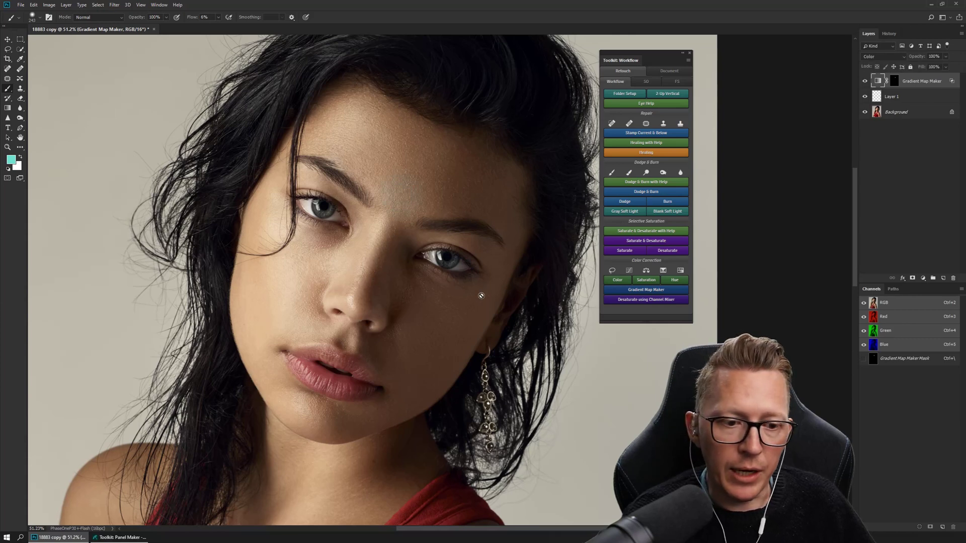